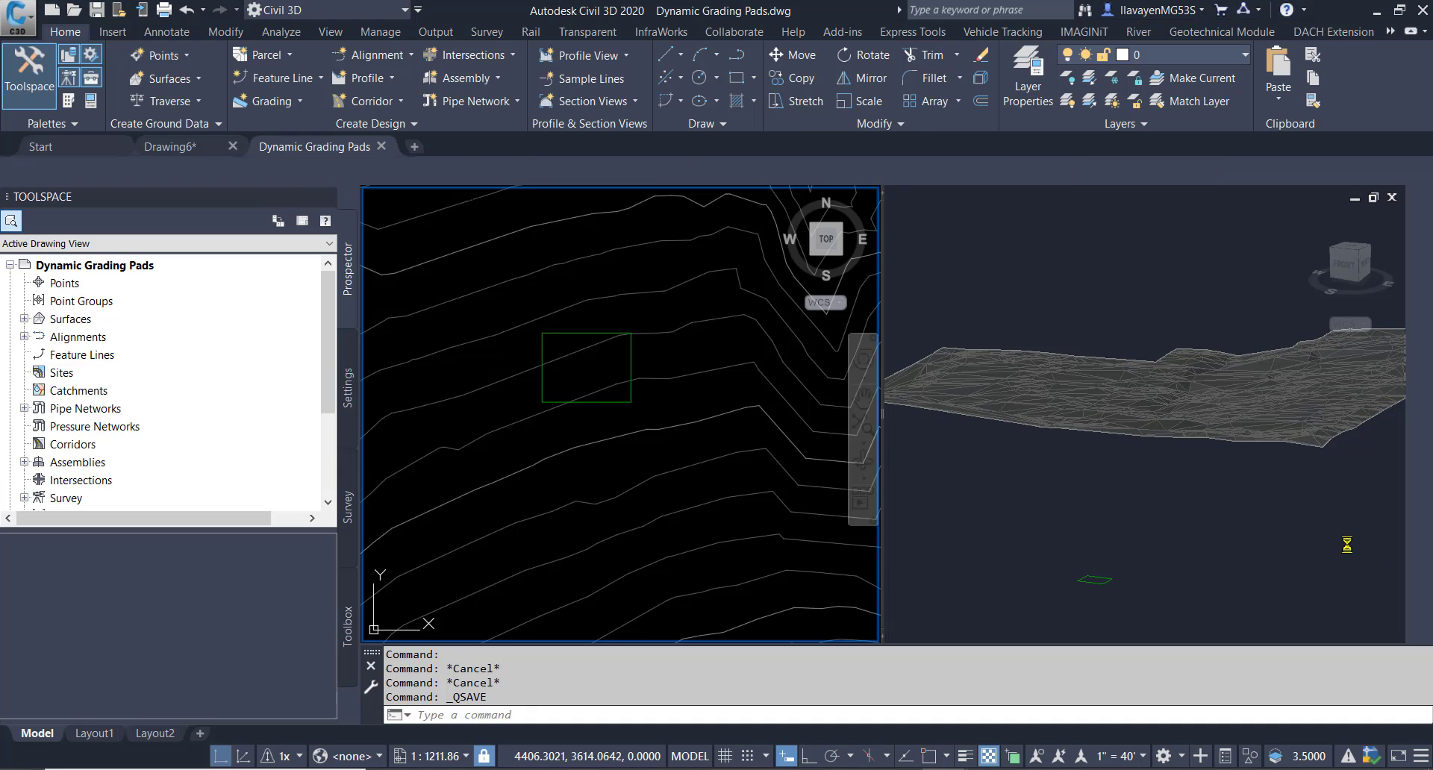
Step: Offset the pad rectangle outward by 0.1 to create a second outline
click(633, 363)
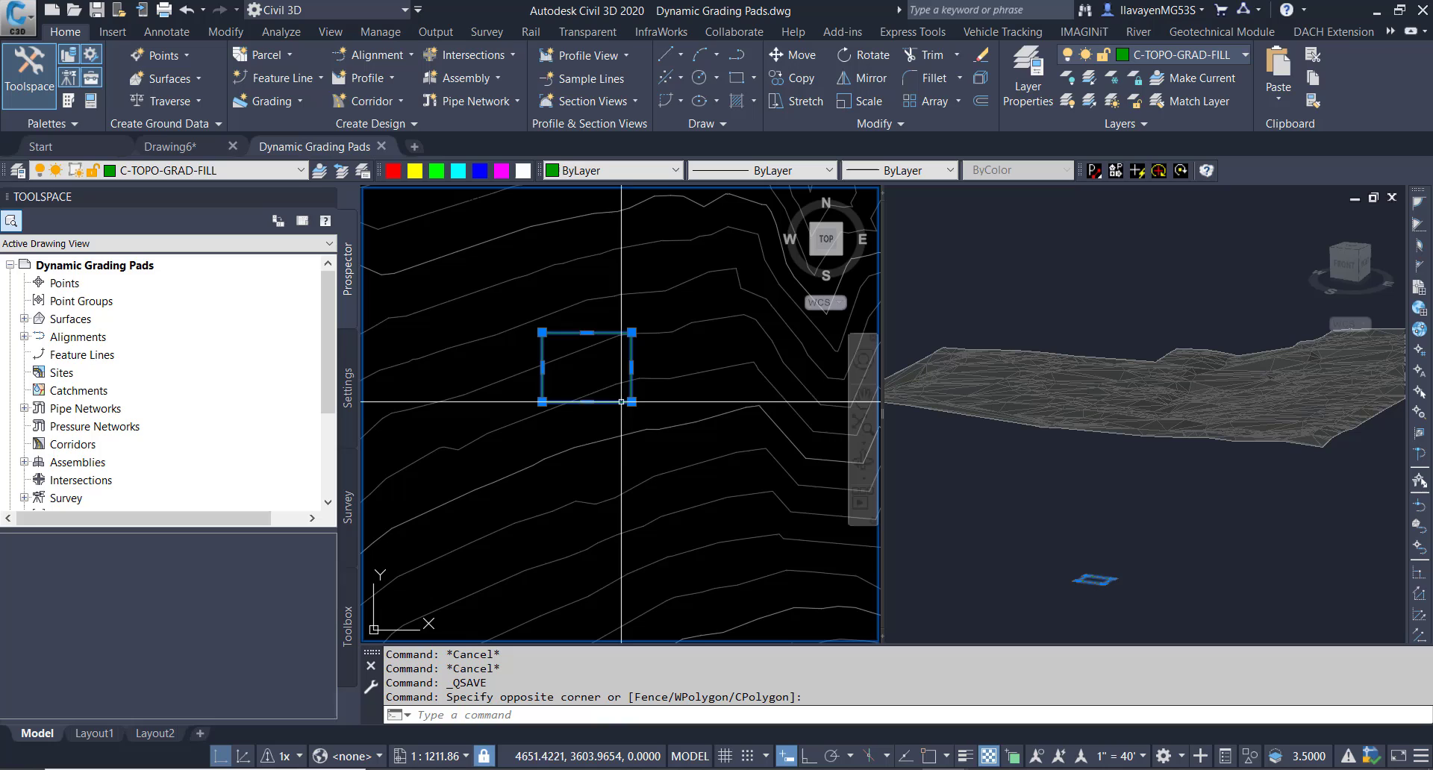
key(Escape)
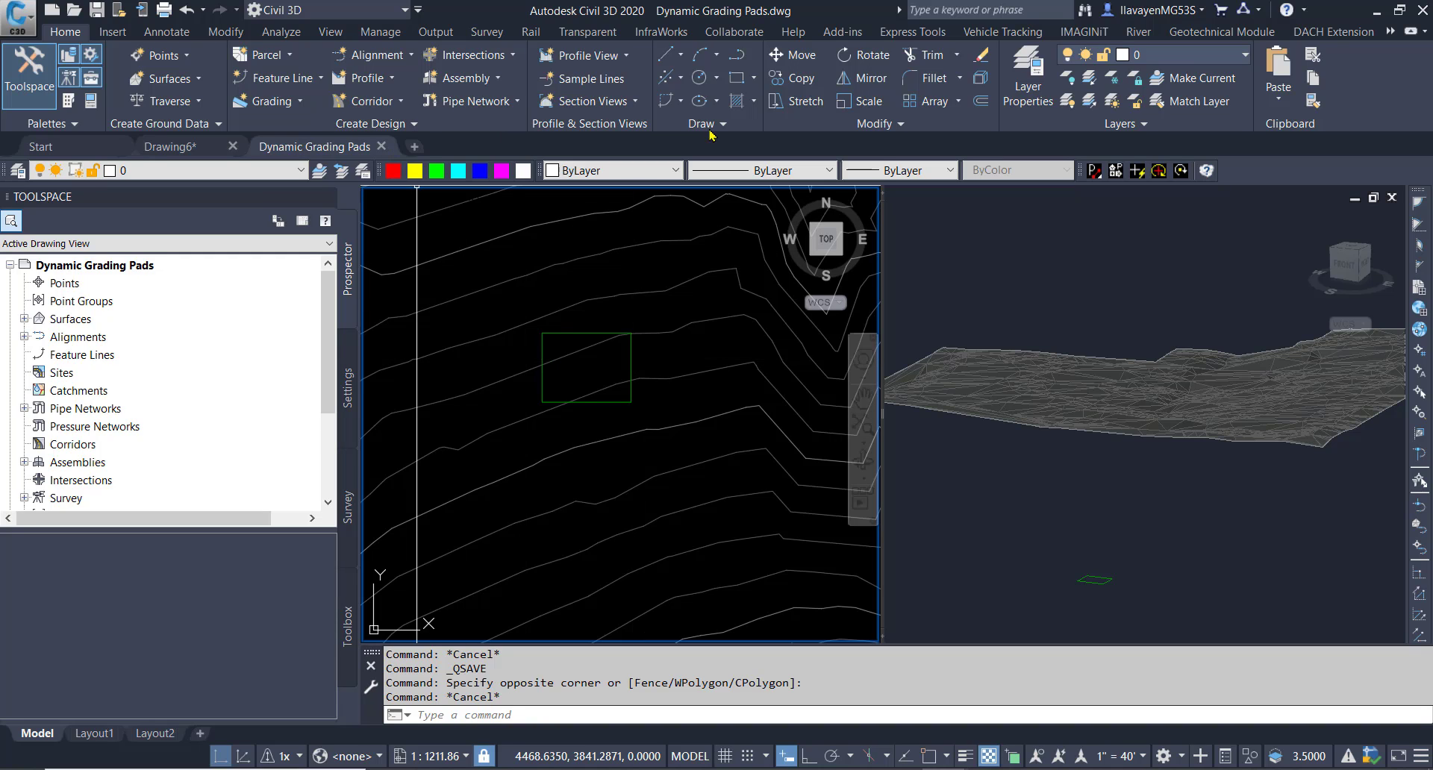
click(980, 101)
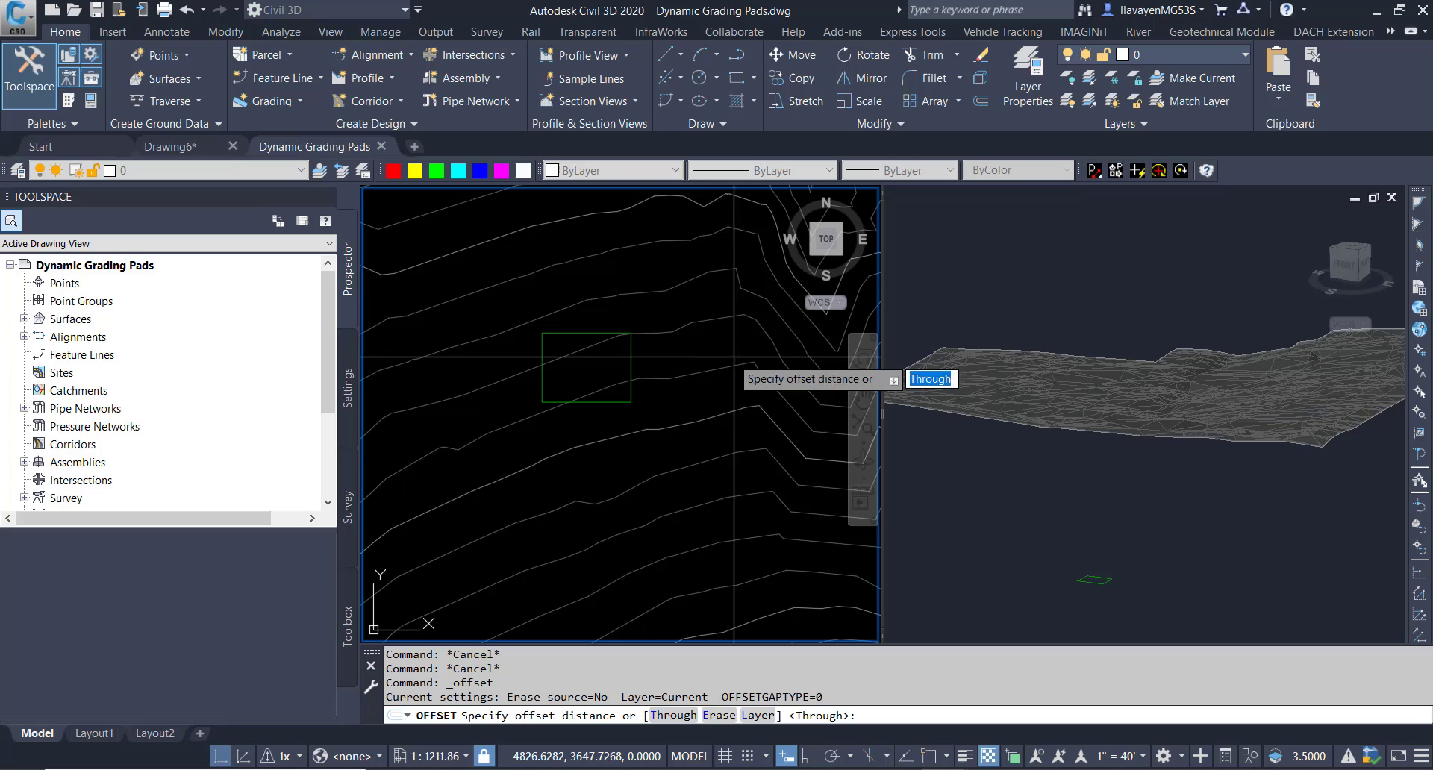
text(.1)
key(Return)
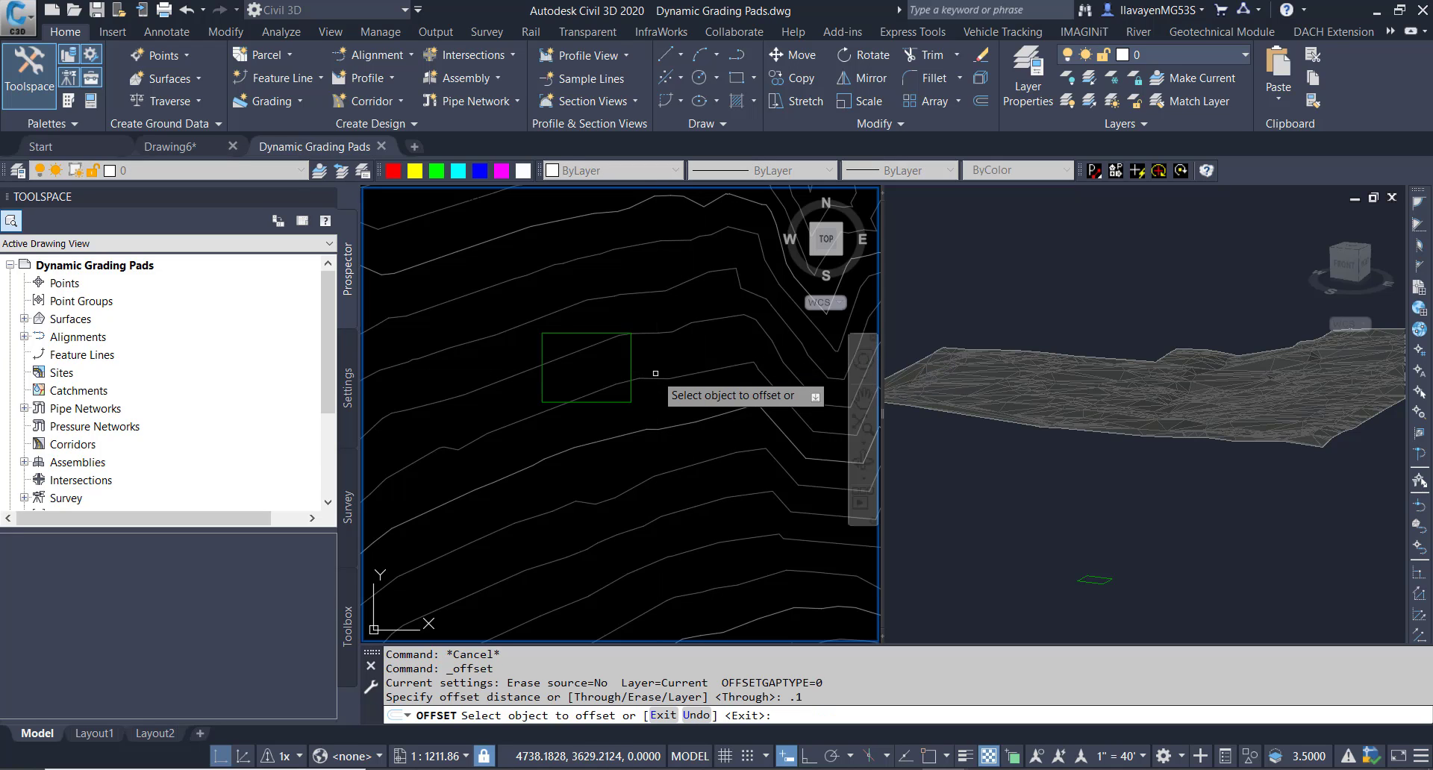
click(630, 371)
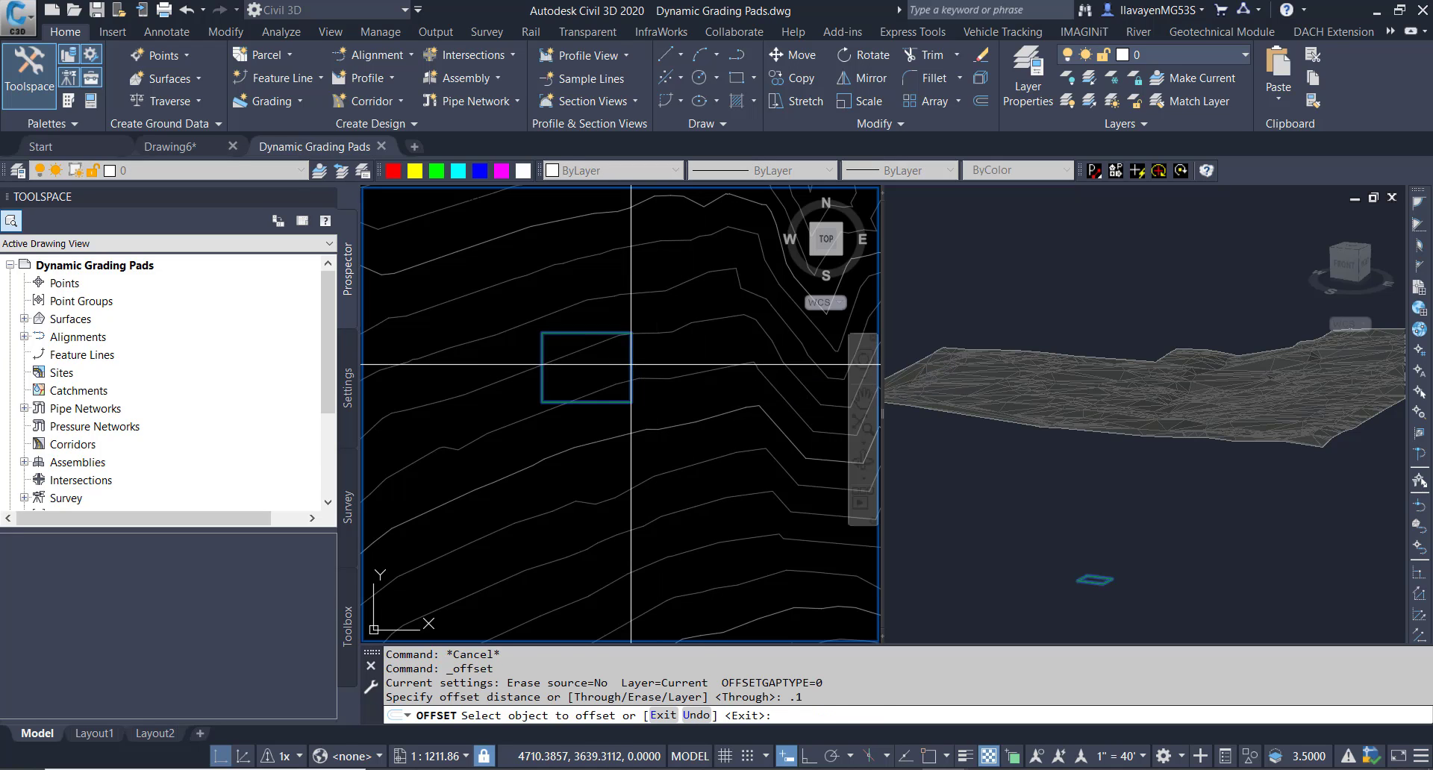
click(652, 367)
scroll(652, 366, up, 4)
right_click(631, 382)
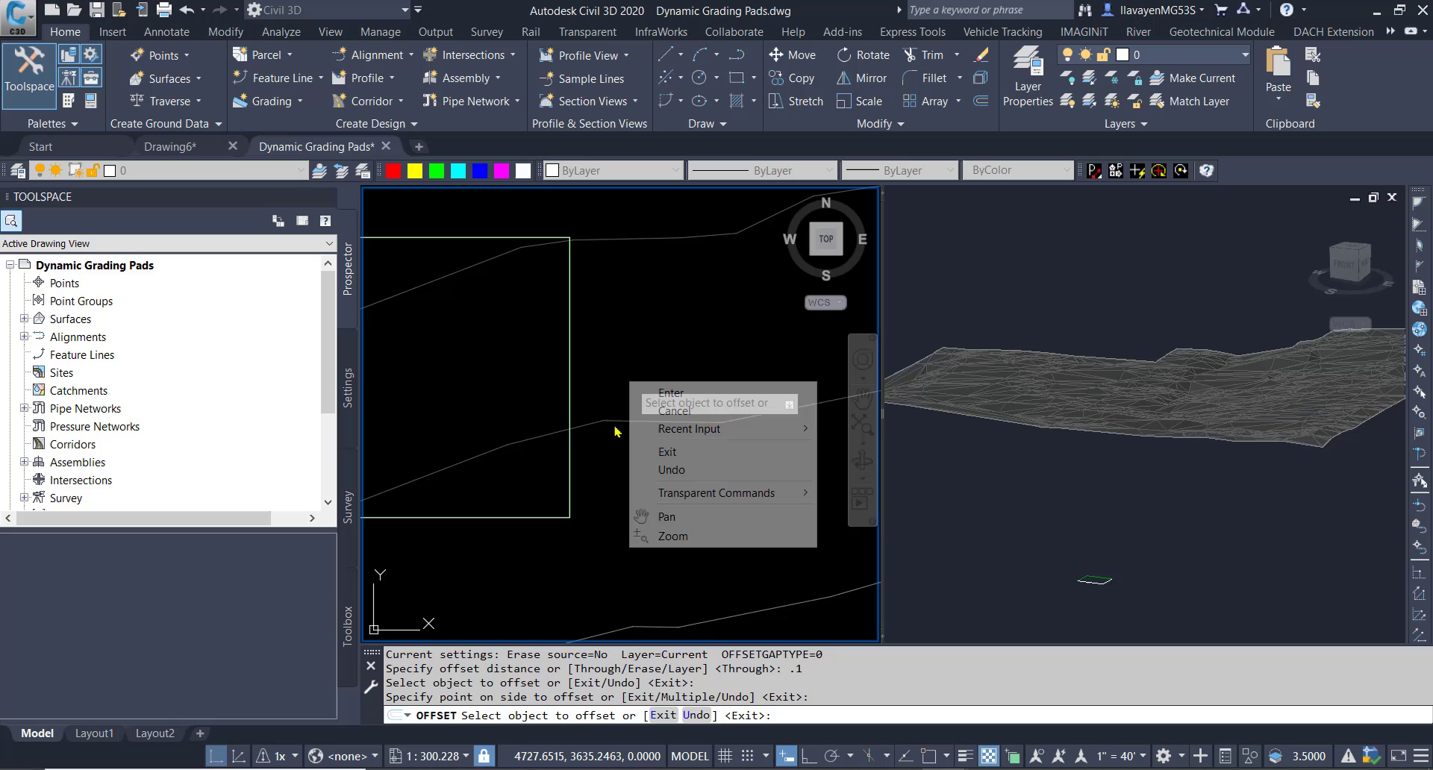
click(676, 391)
scroll(594, 556, up, 10)
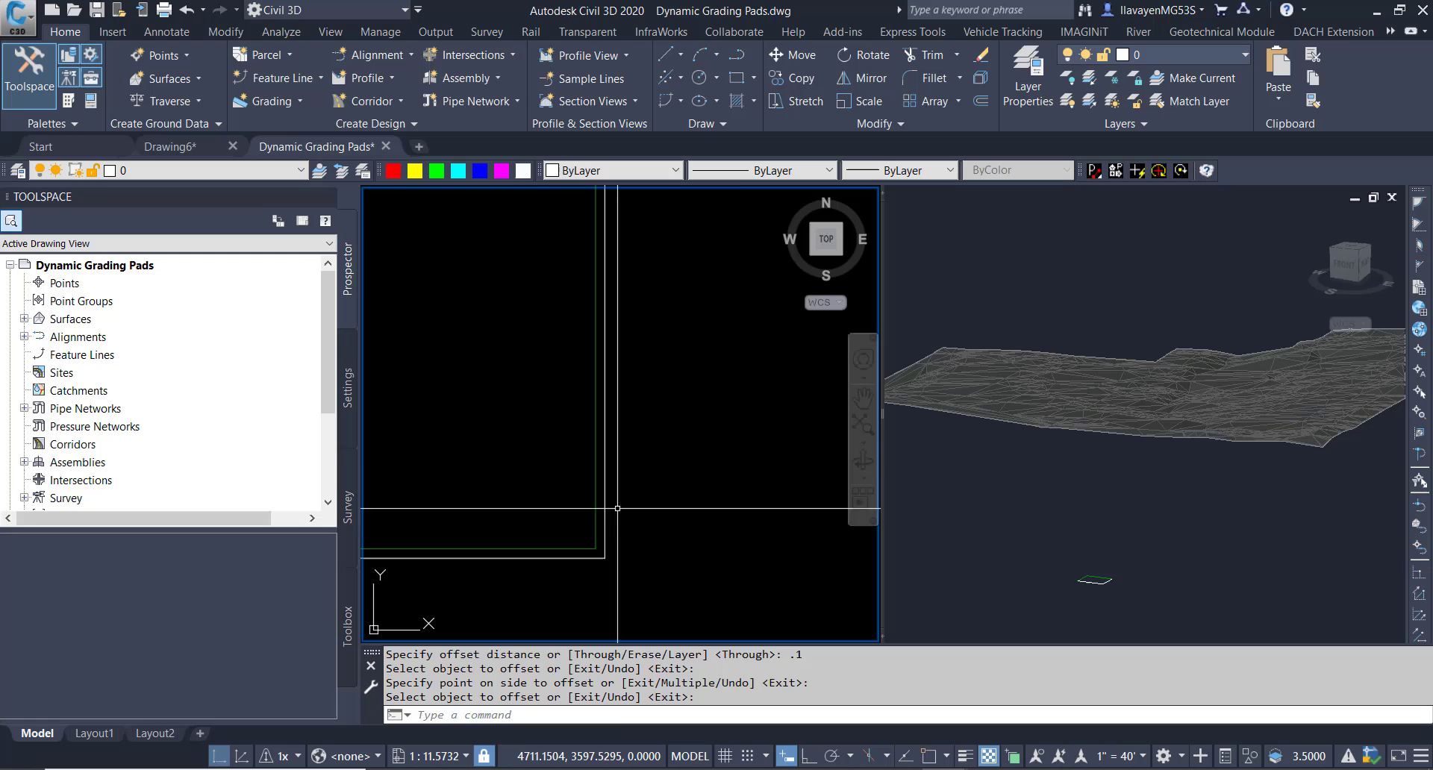
scroll(624, 484, down, 9)
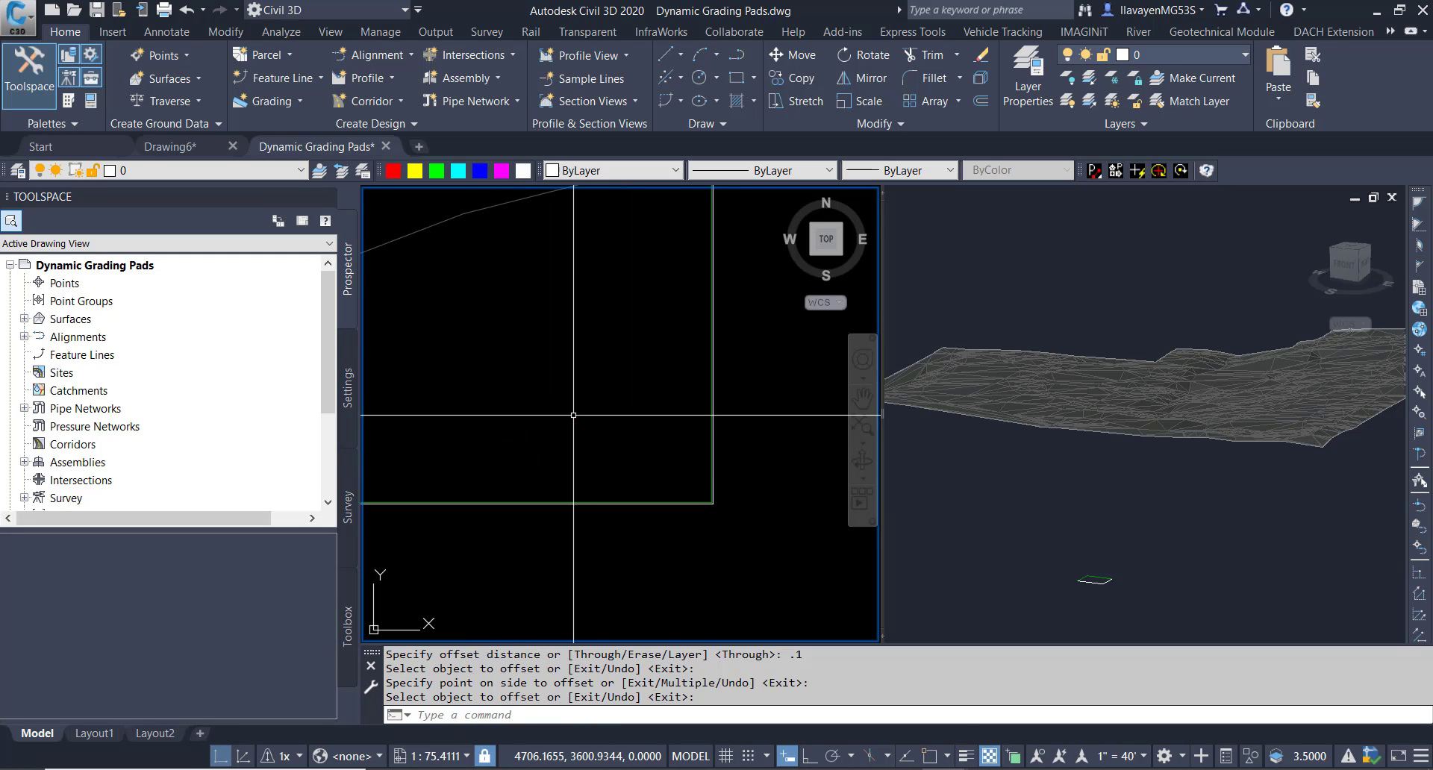
scroll(540, 381, down, 3)
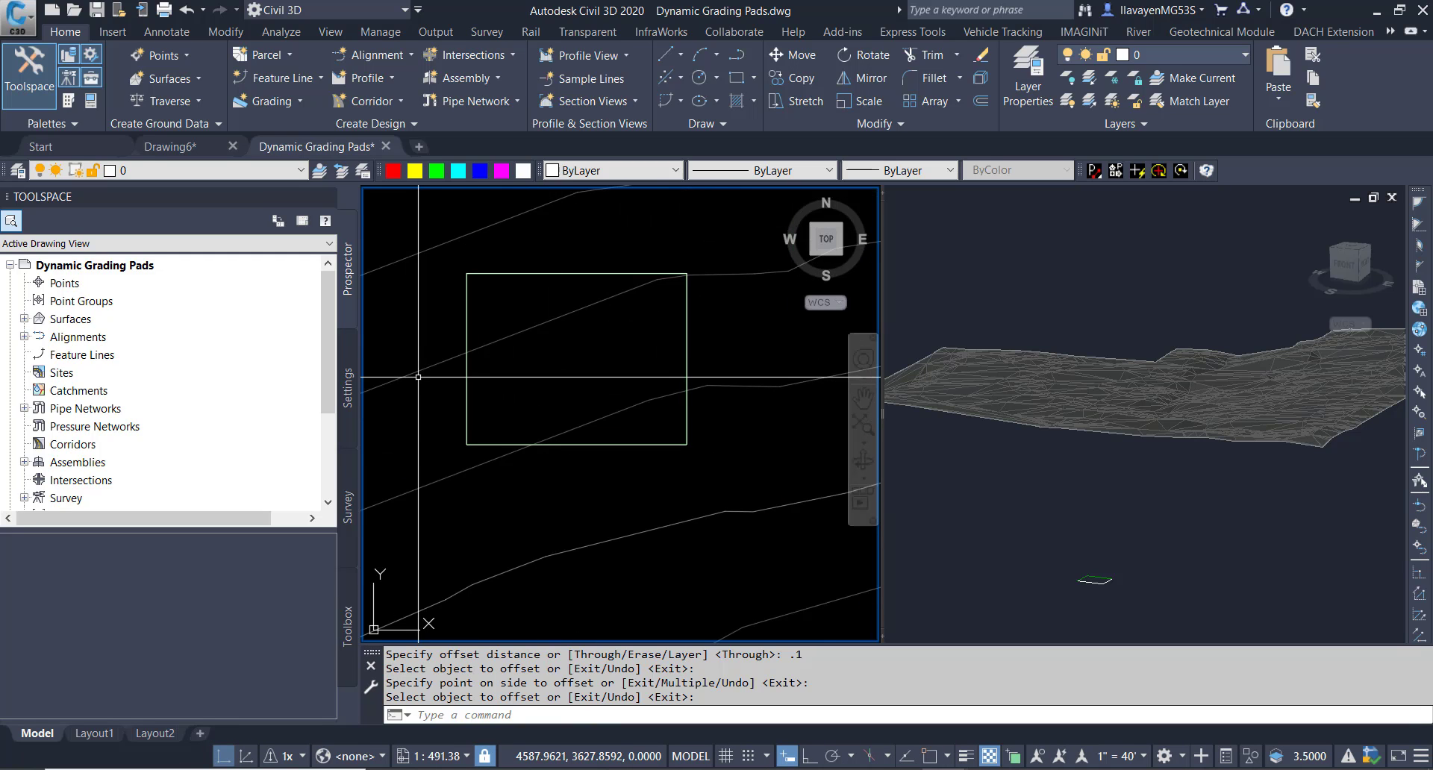
Step: Select the pad rectangle polyline for conversion into a feature line
click(298, 78)
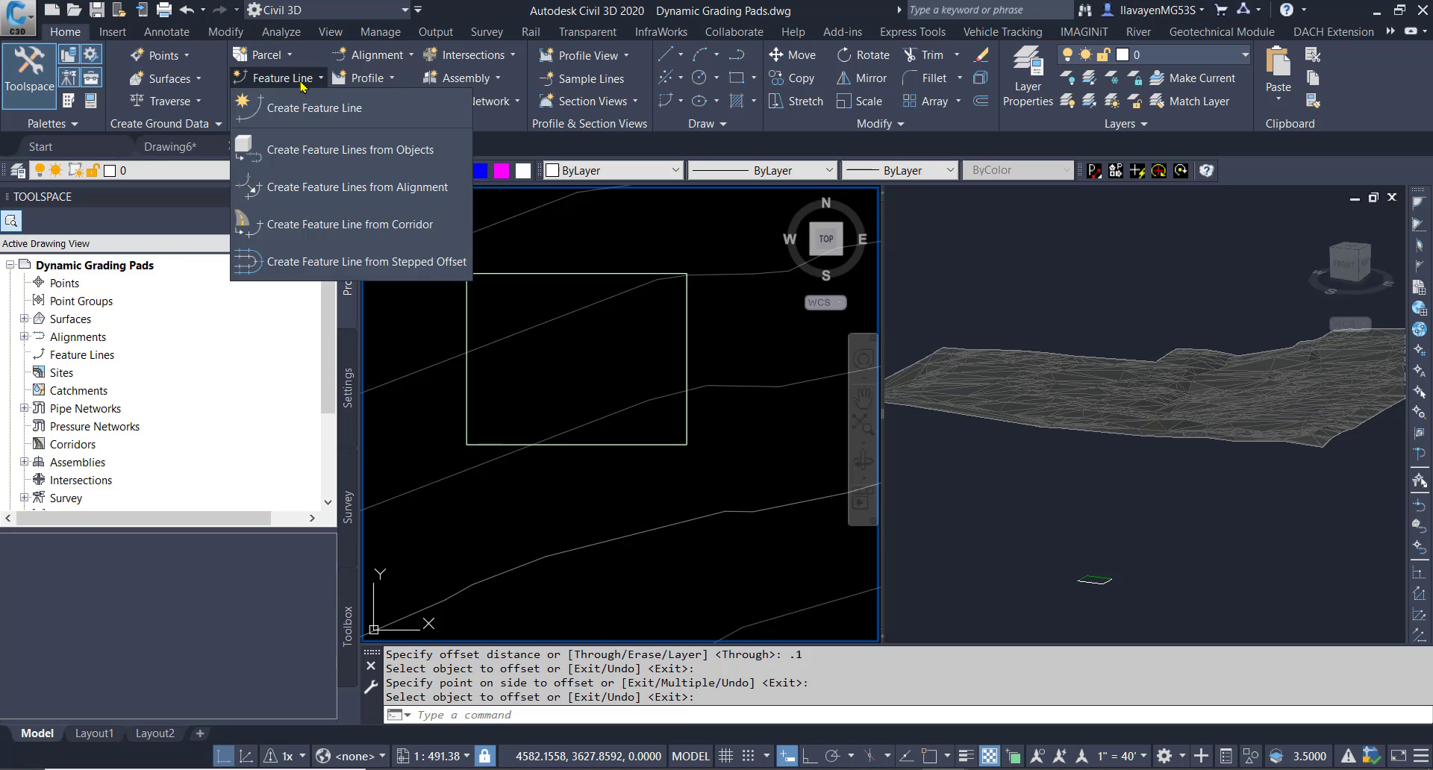
click(321, 147)
scroll(688, 483, up, 10)
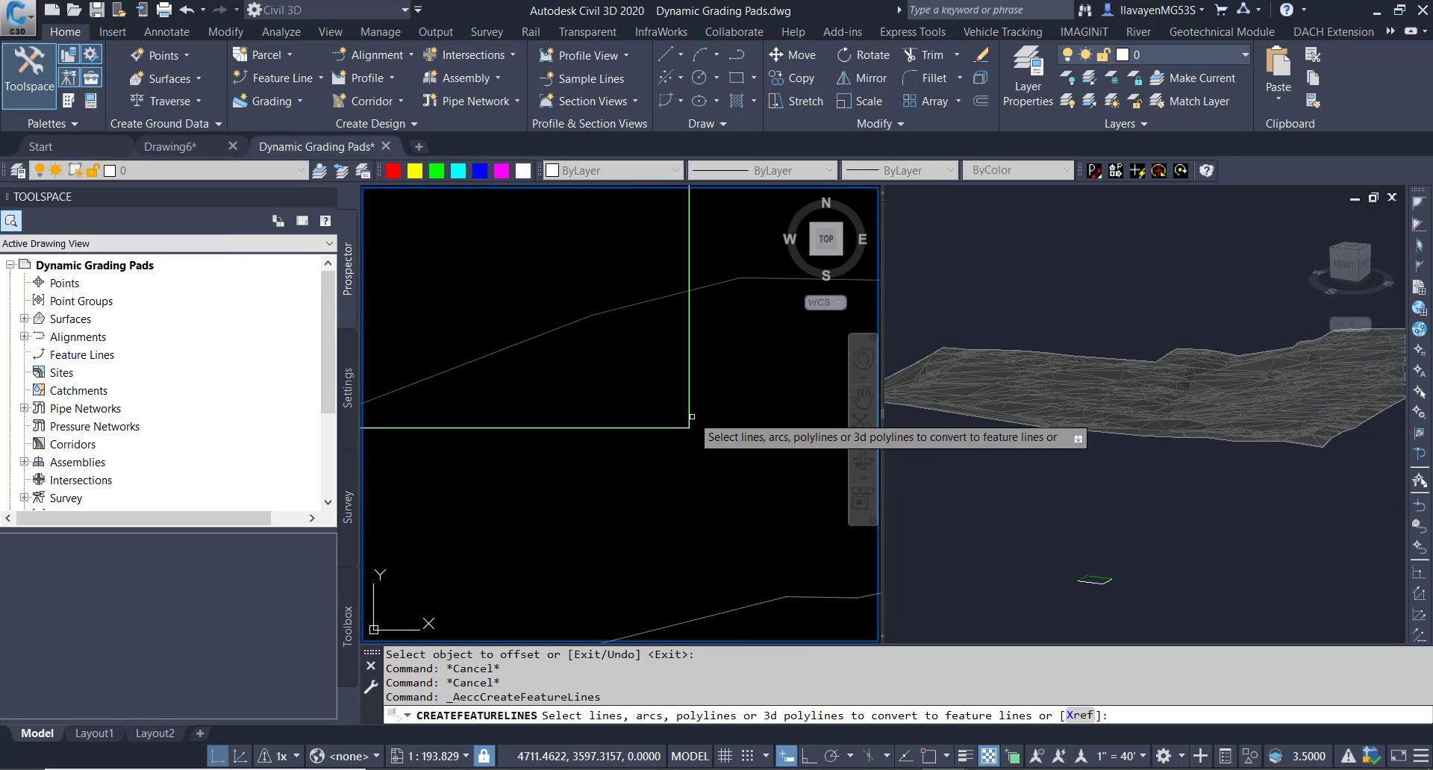
click(691, 488)
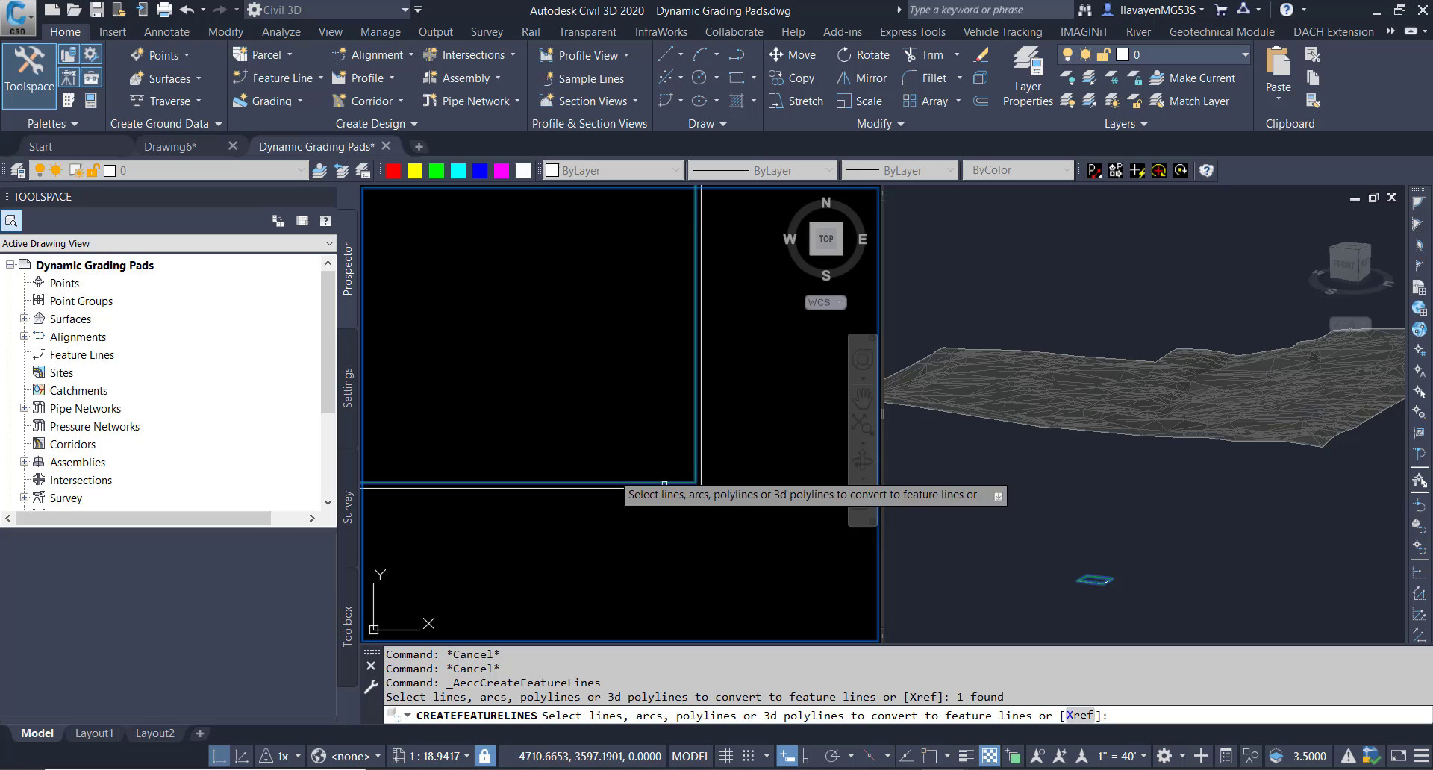
right_click(593, 398)
click(647, 411)
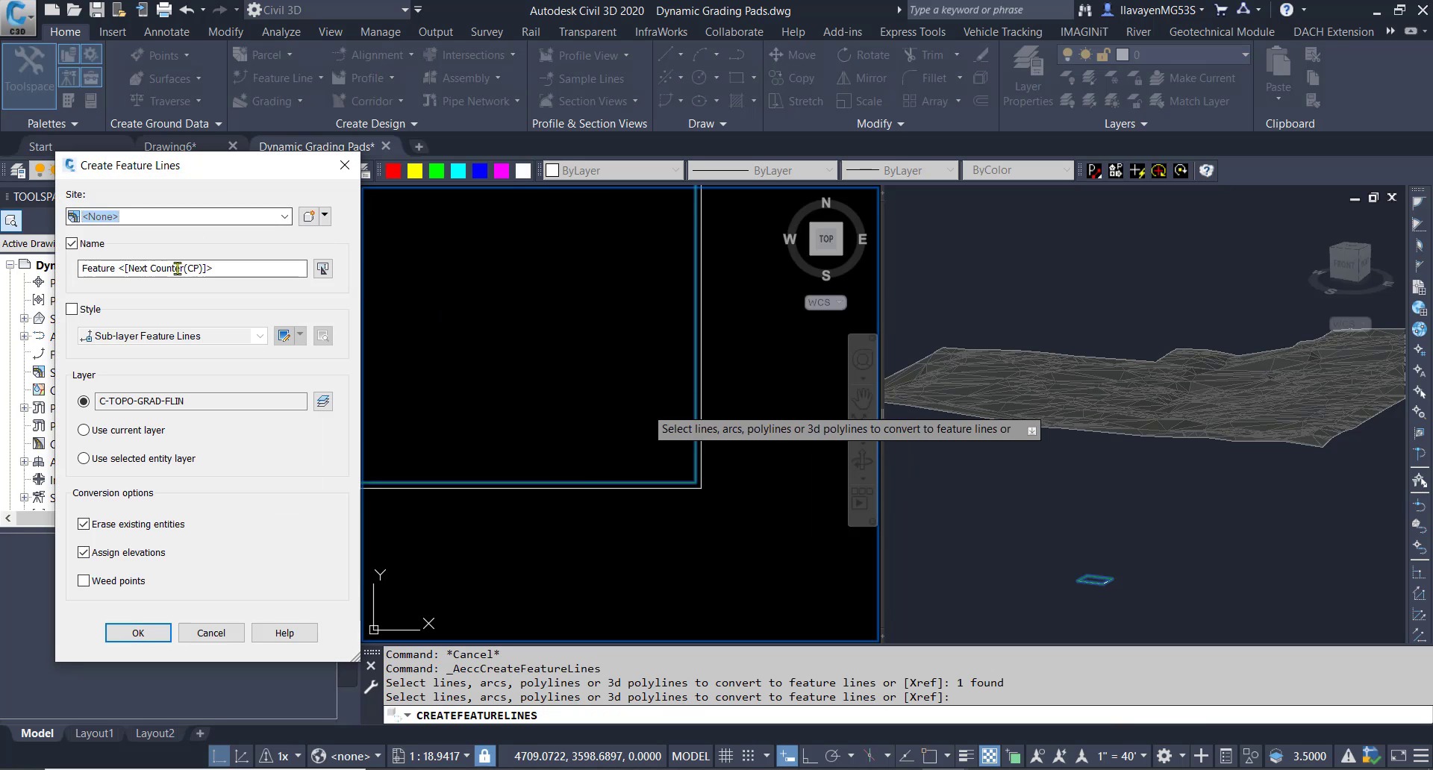
Step: Name the feature line 'top' and assign the Standard style
drag(218, 268, 80, 268)
text(top)
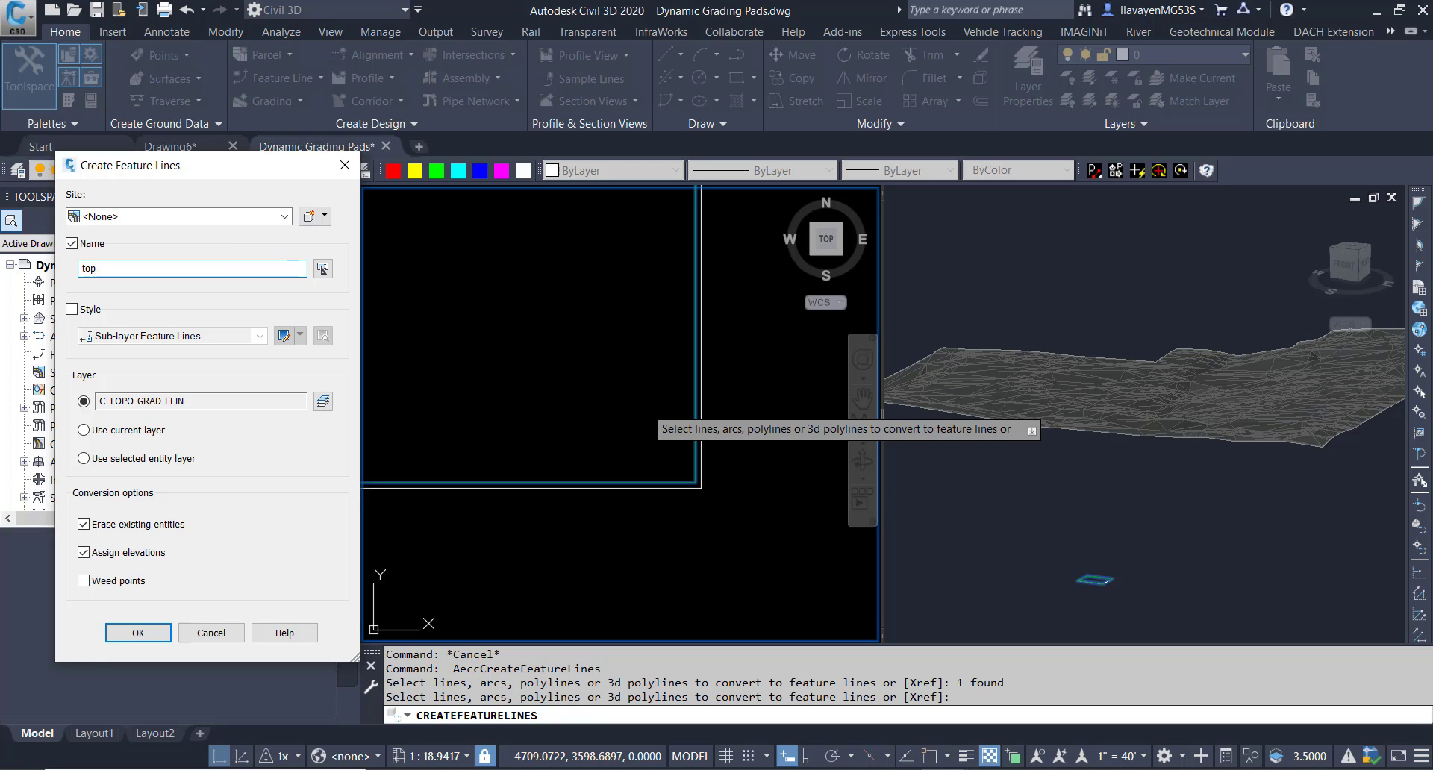
click(72, 309)
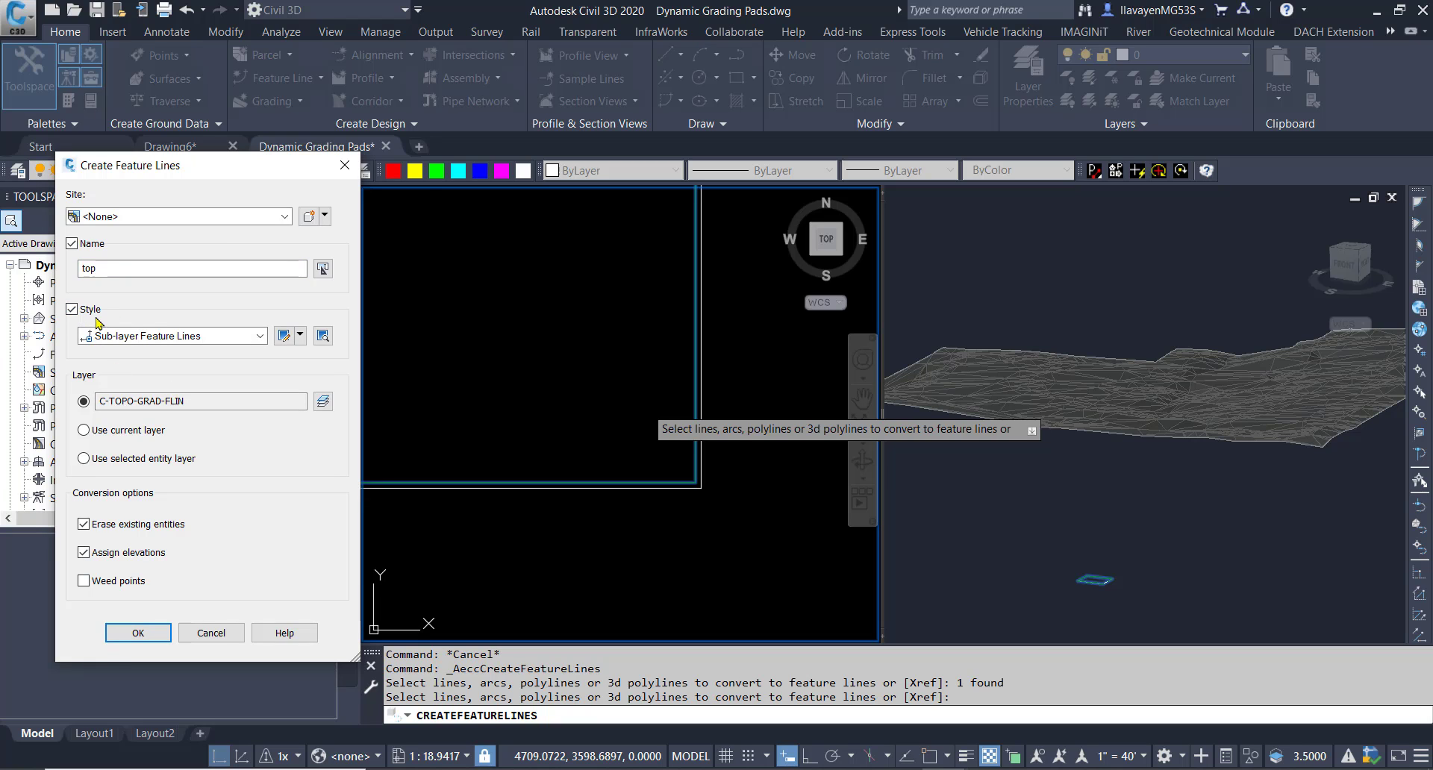
click(172, 336)
click(118, 553)
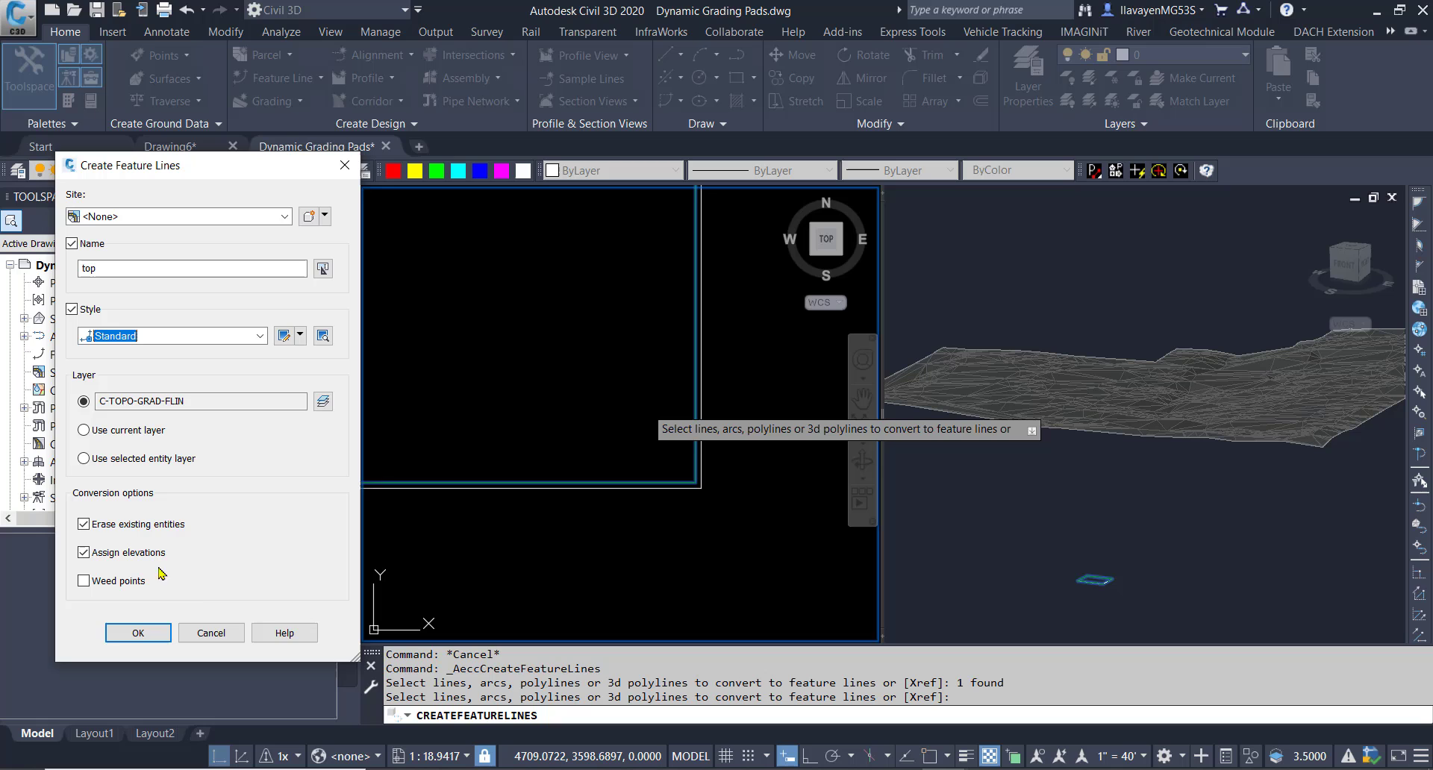
click(140, 633)
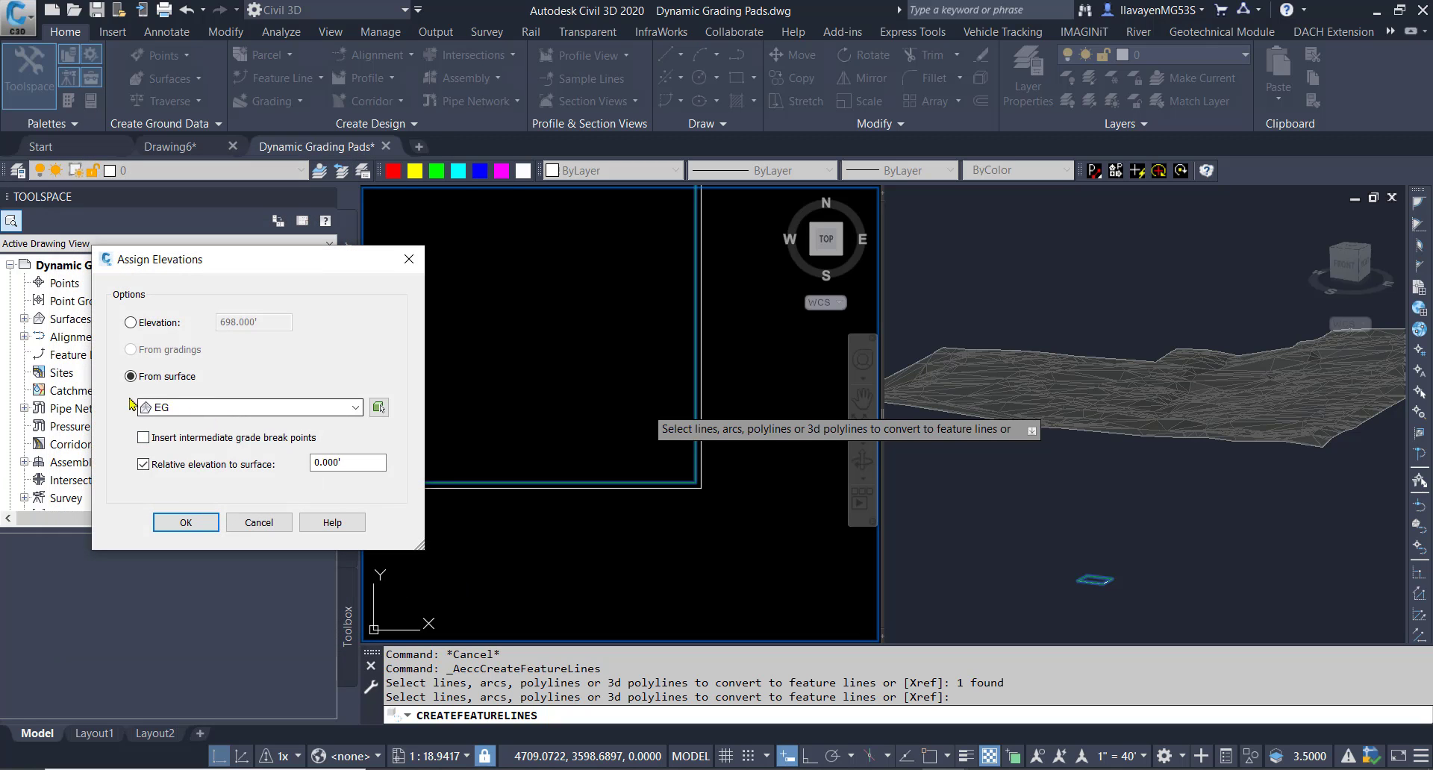
Step: Take its elevations from surface EG, raised 0.5 relative
double_click(325, 463)
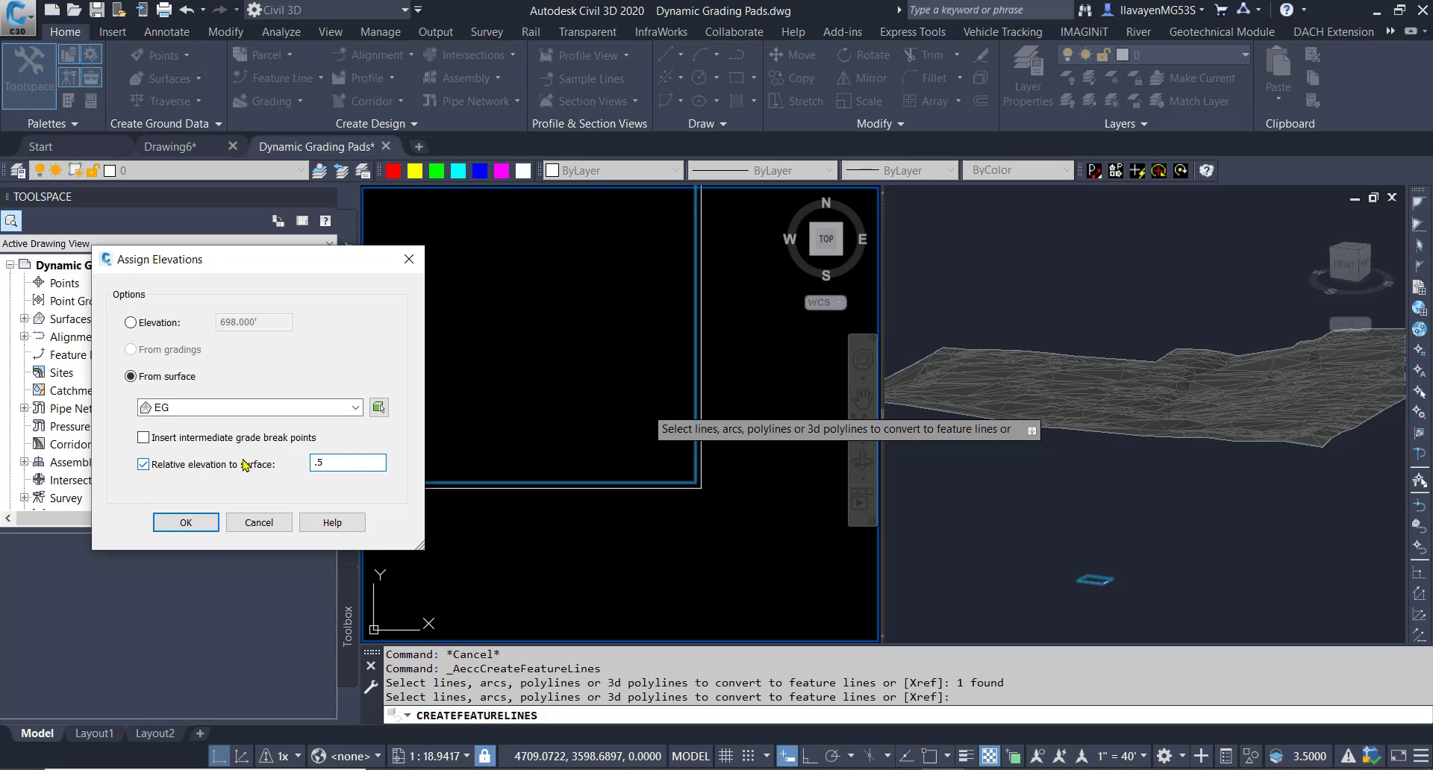
click(186, 522)
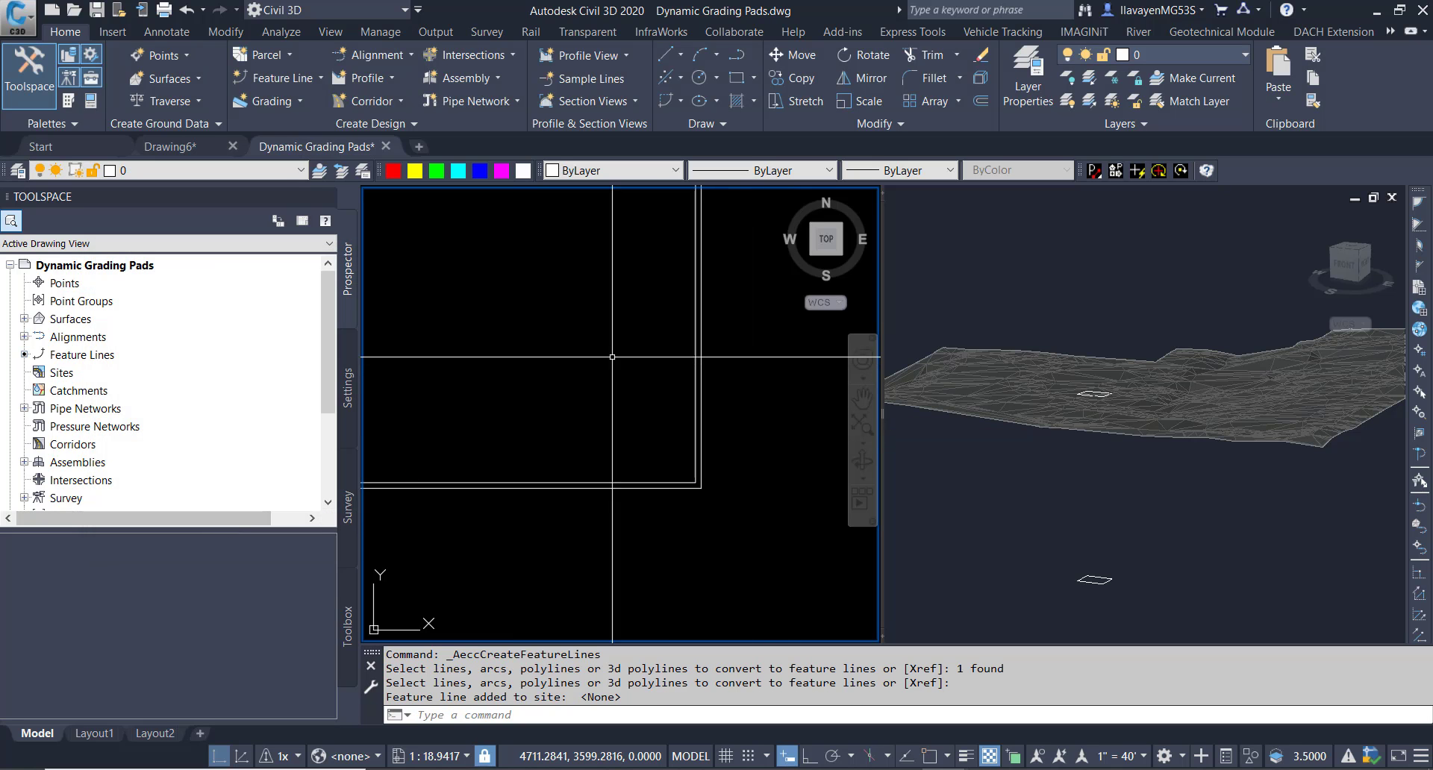
click(1124, 411)
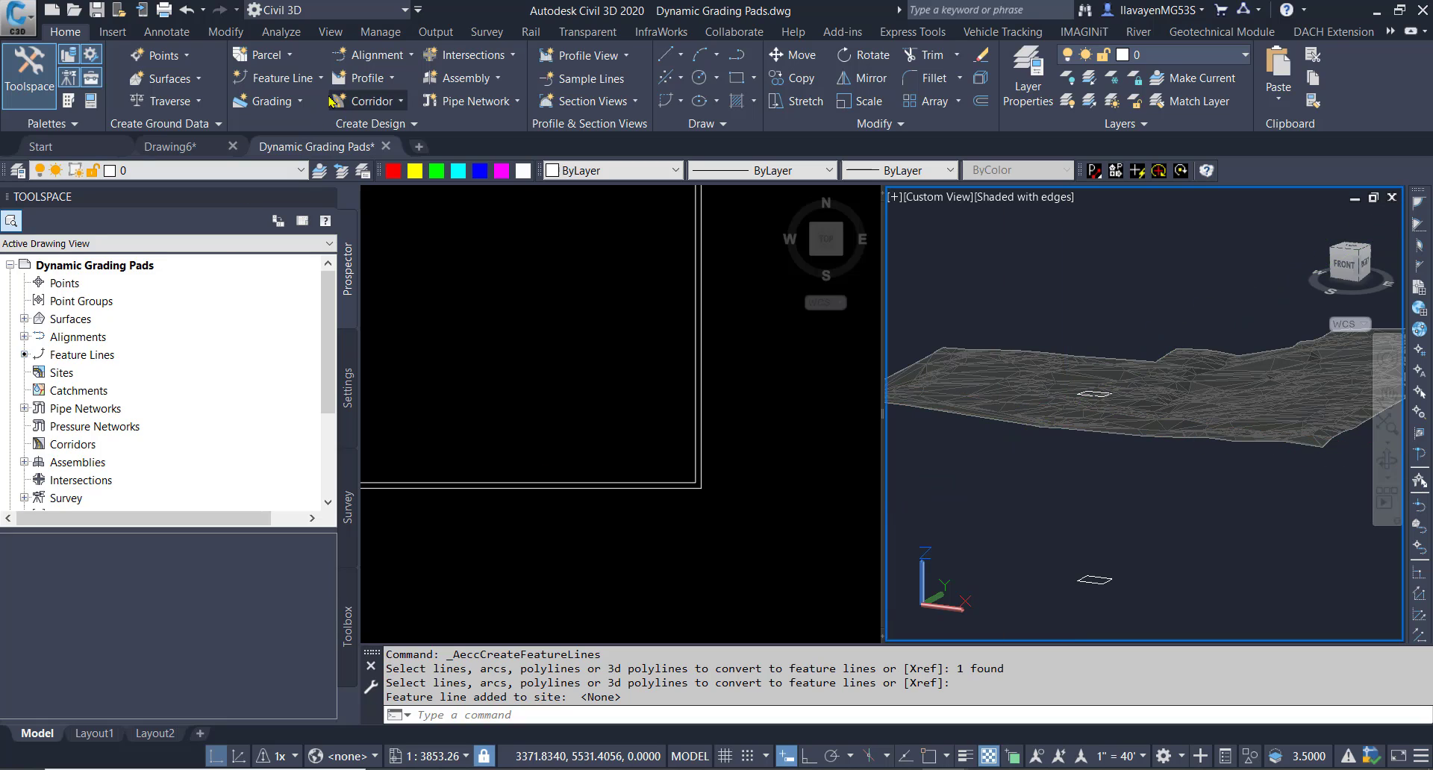
Step: Convert the other rectangle into a feature line named 'btm pad'
click(306, 78)
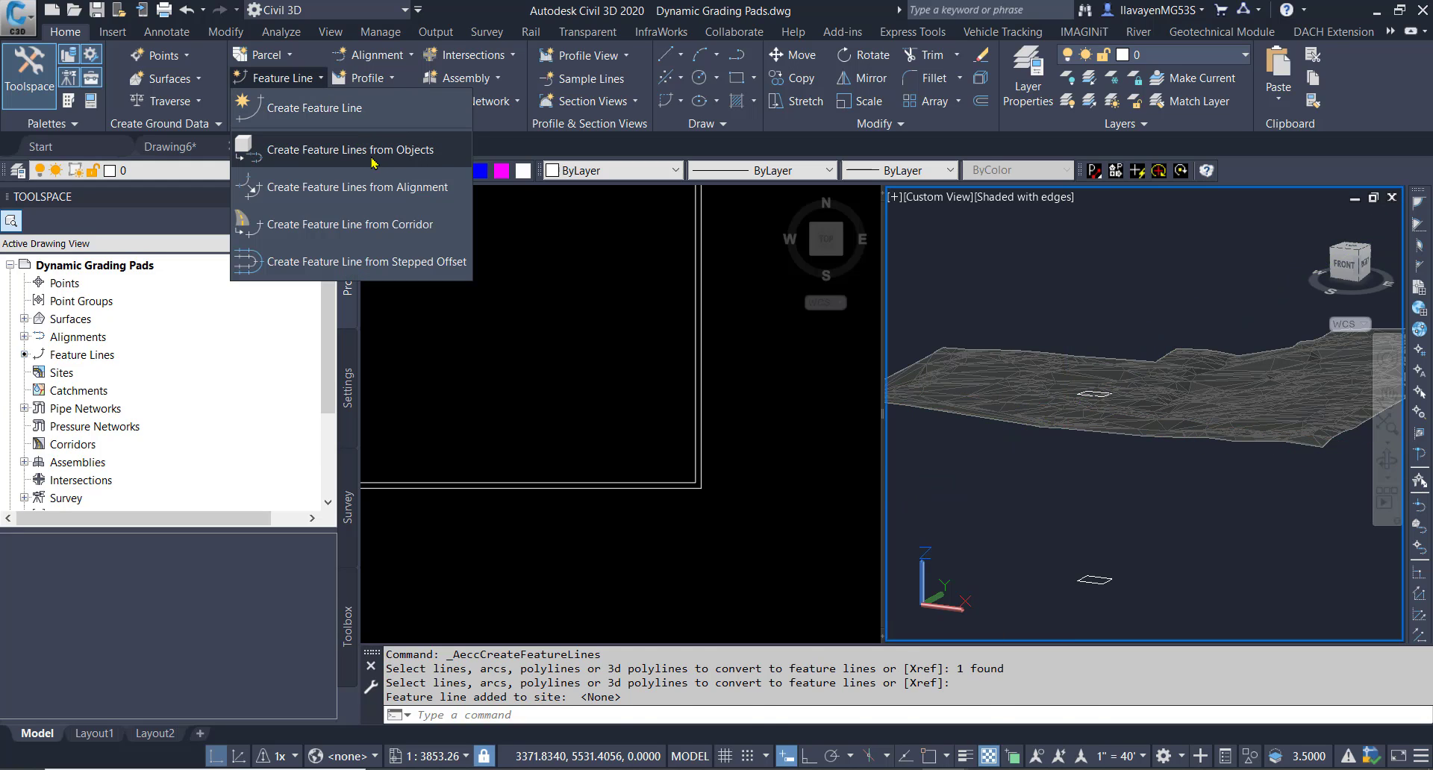
click(340, 149)
click(695, 493)
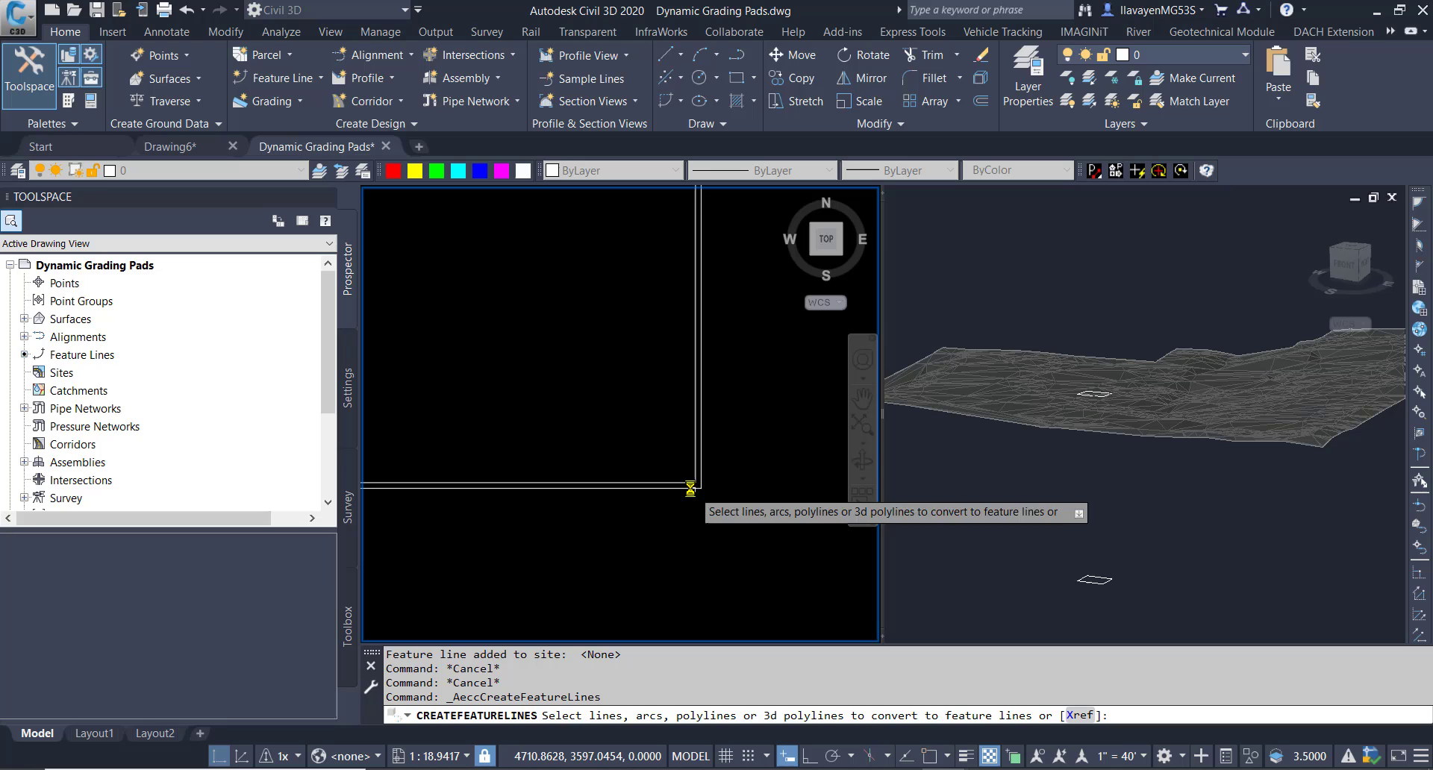
click(697, 488)
right_click(653, 501)
click(693, 512)
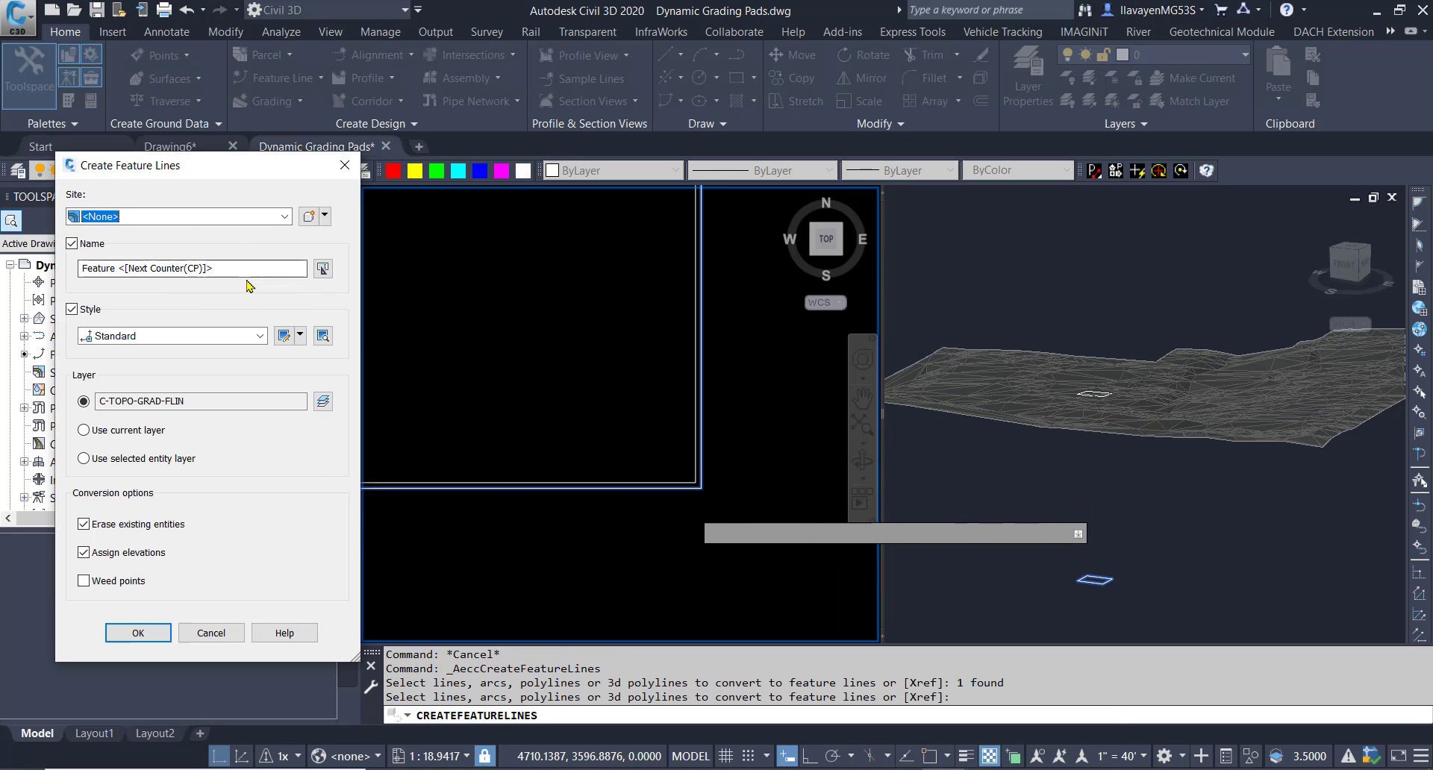
drag(252, 269, 81, 269)
text(btm pad)
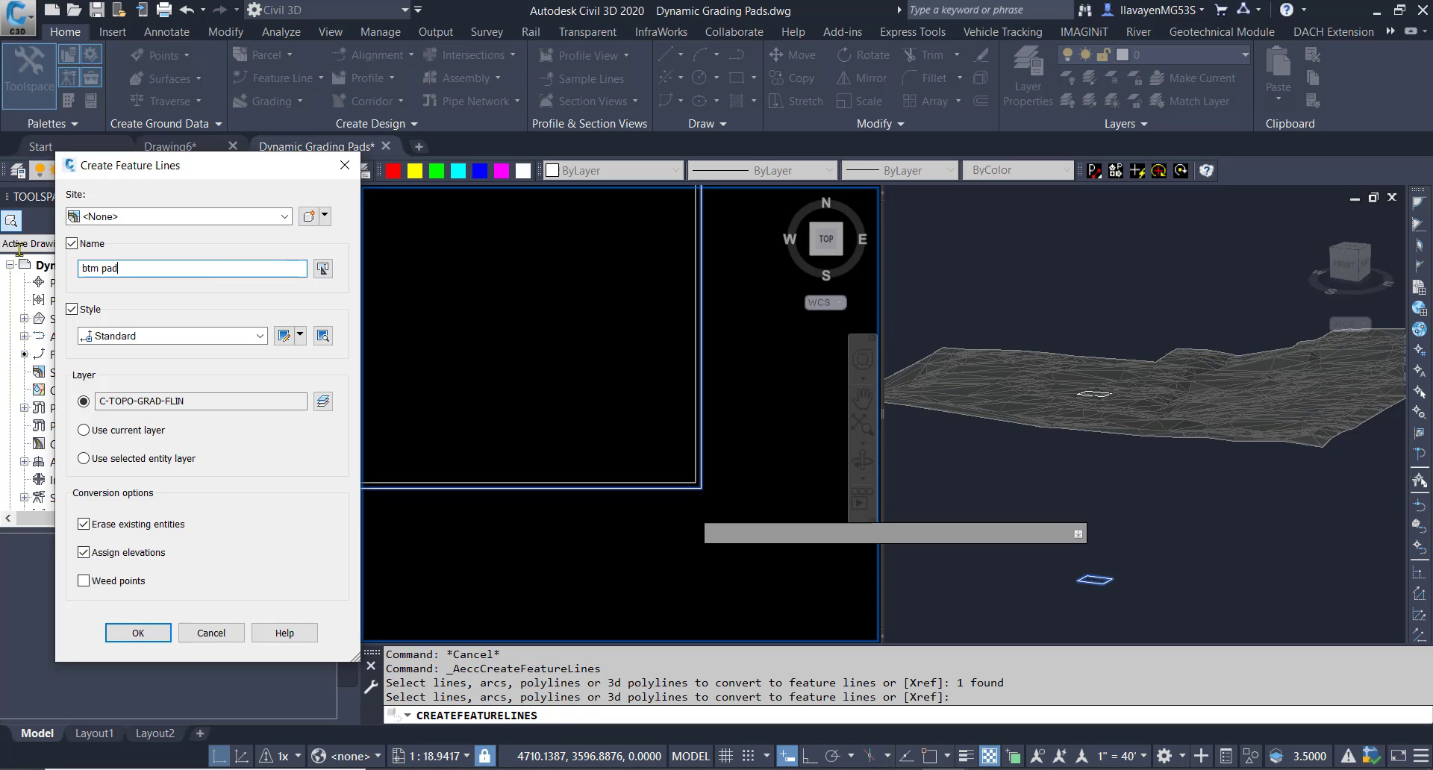
click(139, 632)
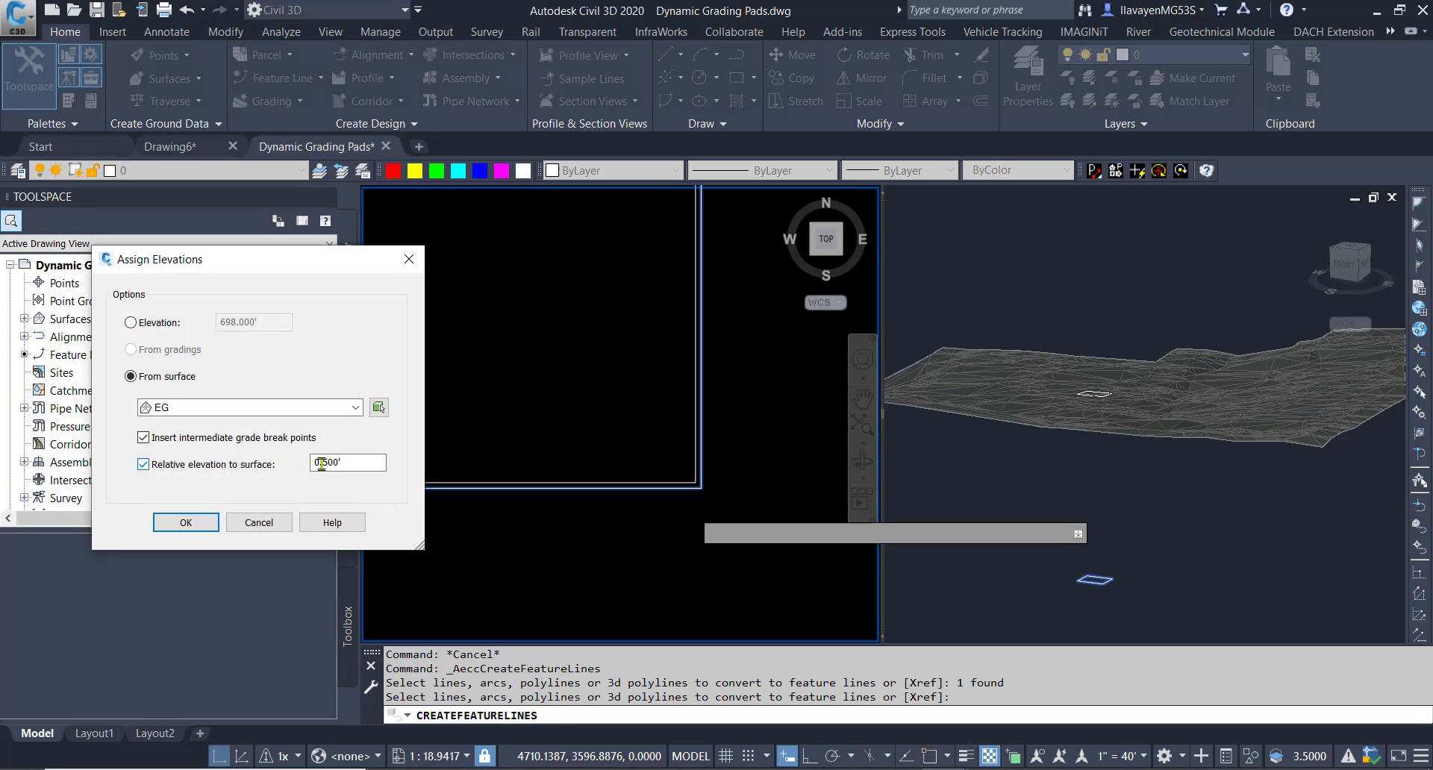
Step: Drape 'btm pad' on surface EG with grade breaks and 0 relative offset
double_click(373, 462)
text(0)
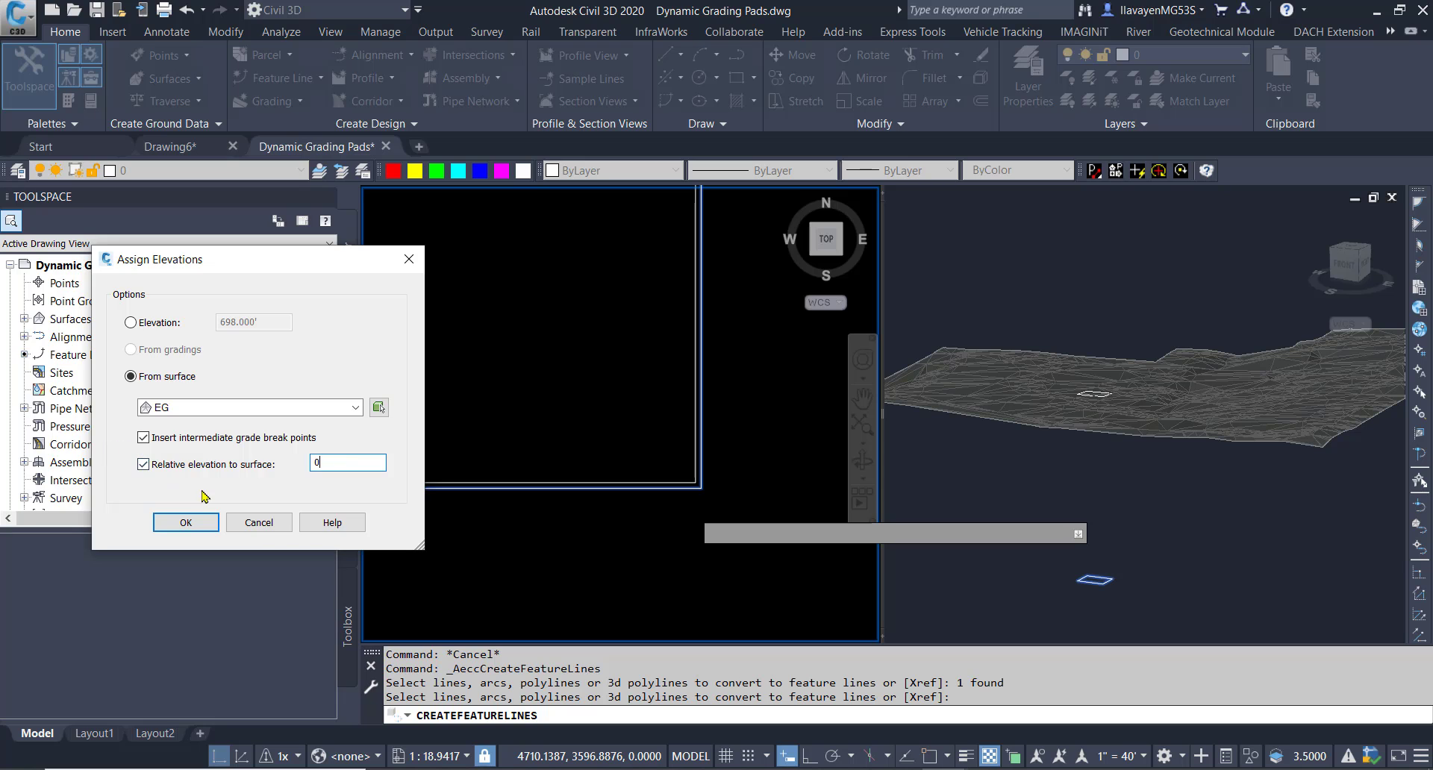
click(193, 526)
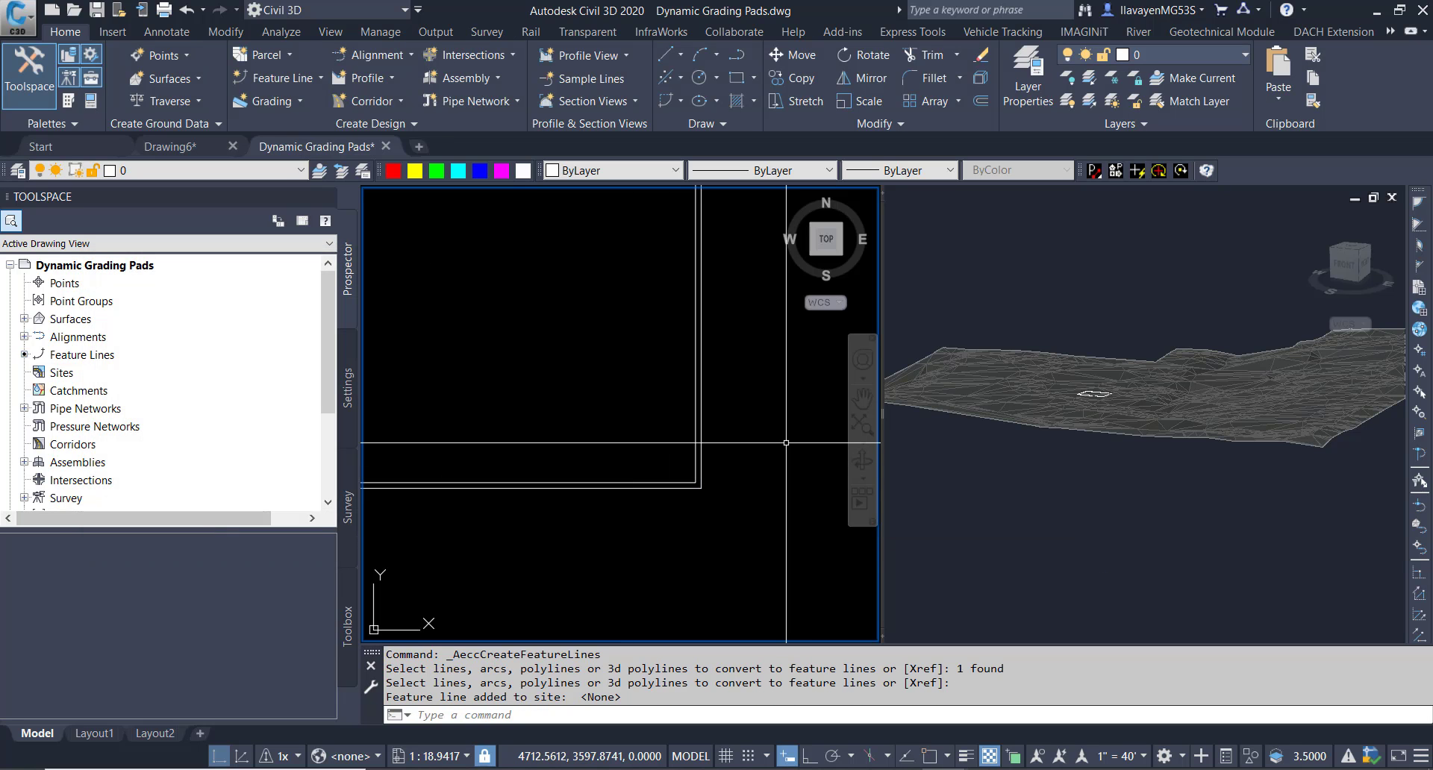
scroll(784, 443, down, 10)
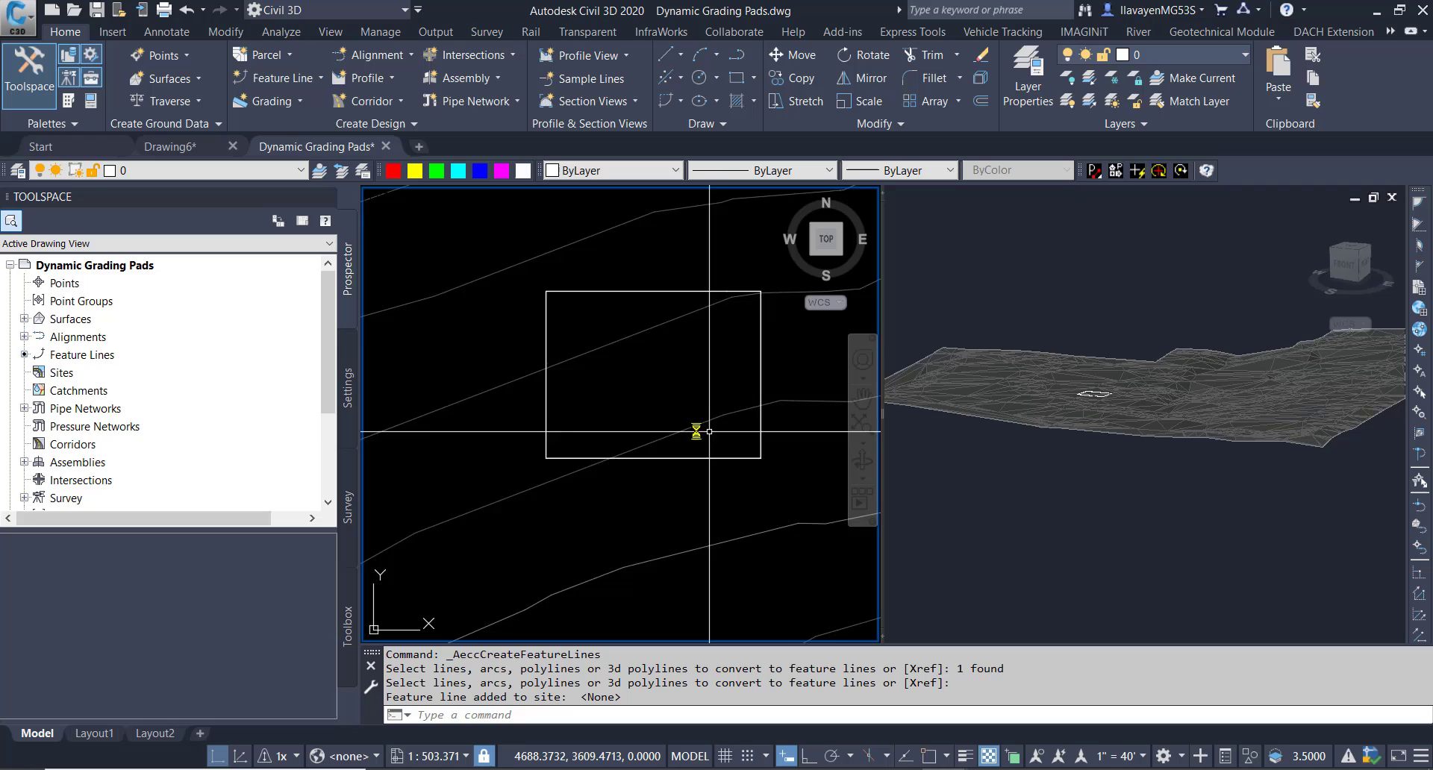
Step: Zoom in on the 'top' and 'btm pad' feature lines in the 3D view
click(1083, 401)
scroll(1083, 402, up, 10)
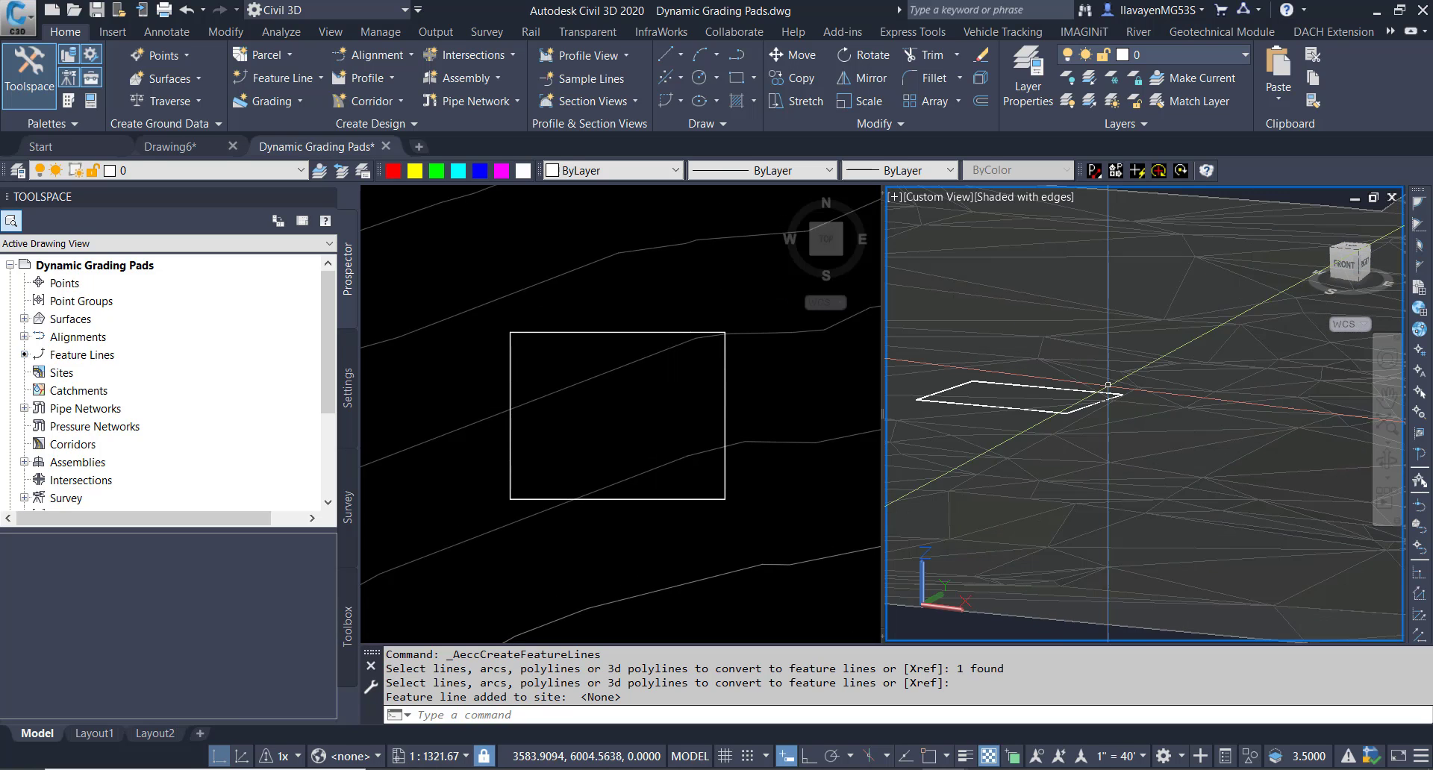
scroll(1083, 401, up, 8)
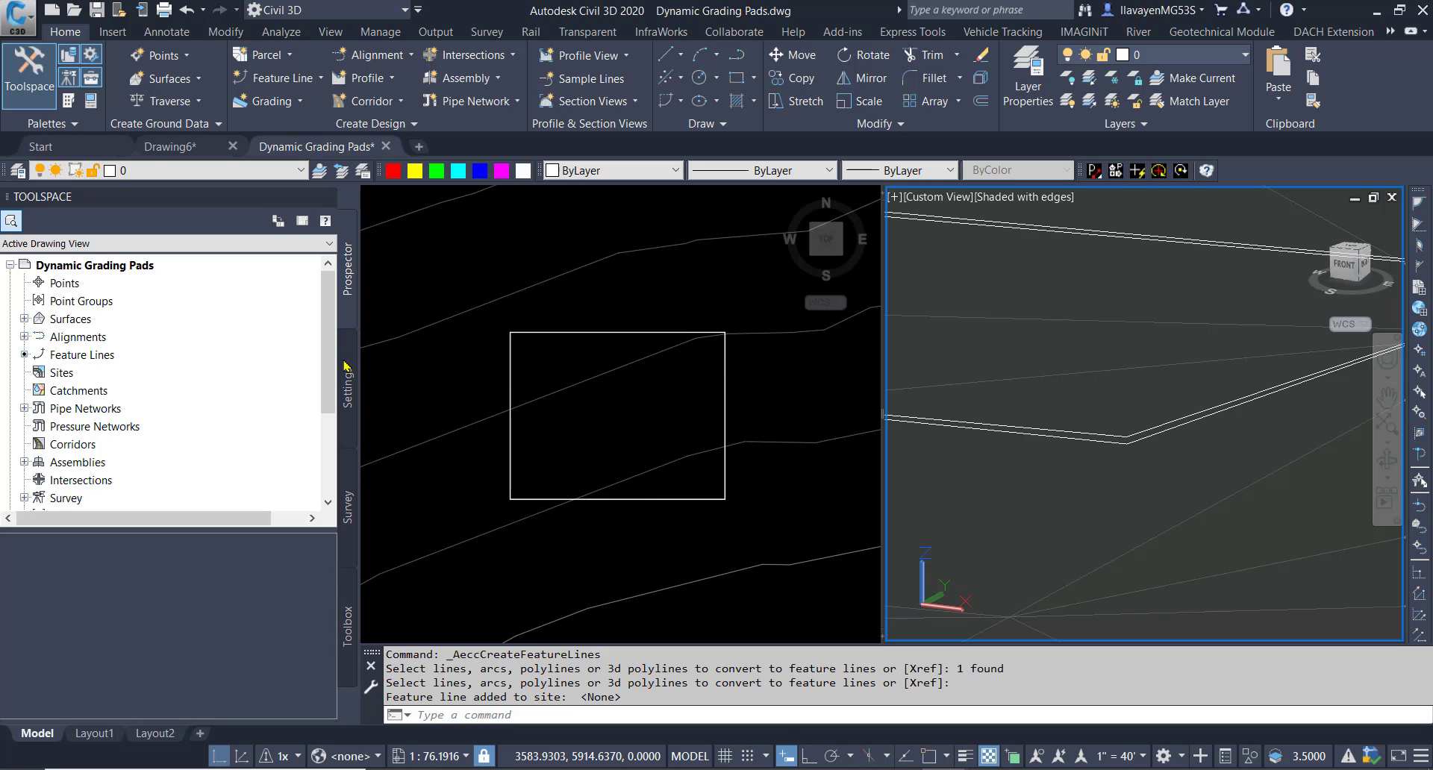
Step: Add a Standard breakline described 'both' to the Building Pad surface definition
click(24, 320)
click(38, 336)
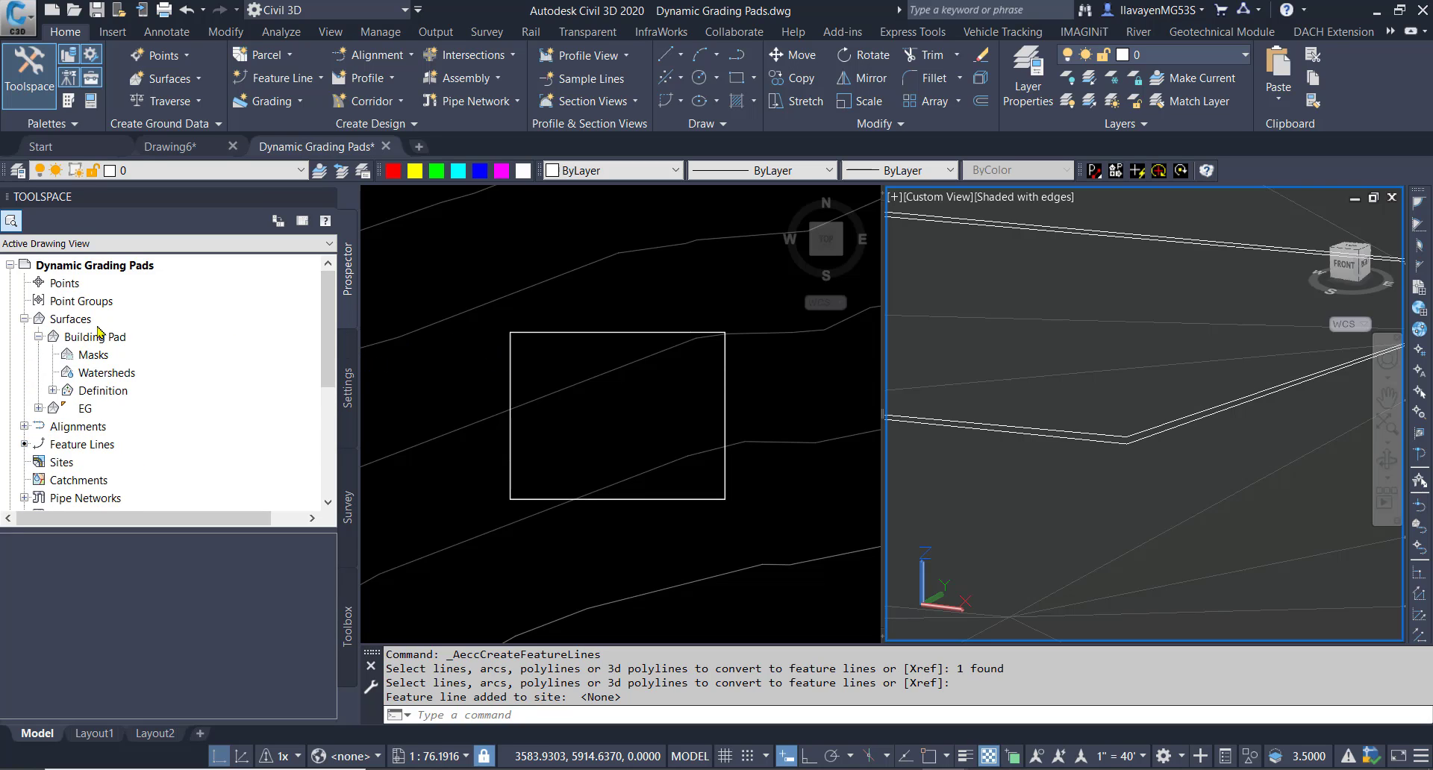
click(52, 390)
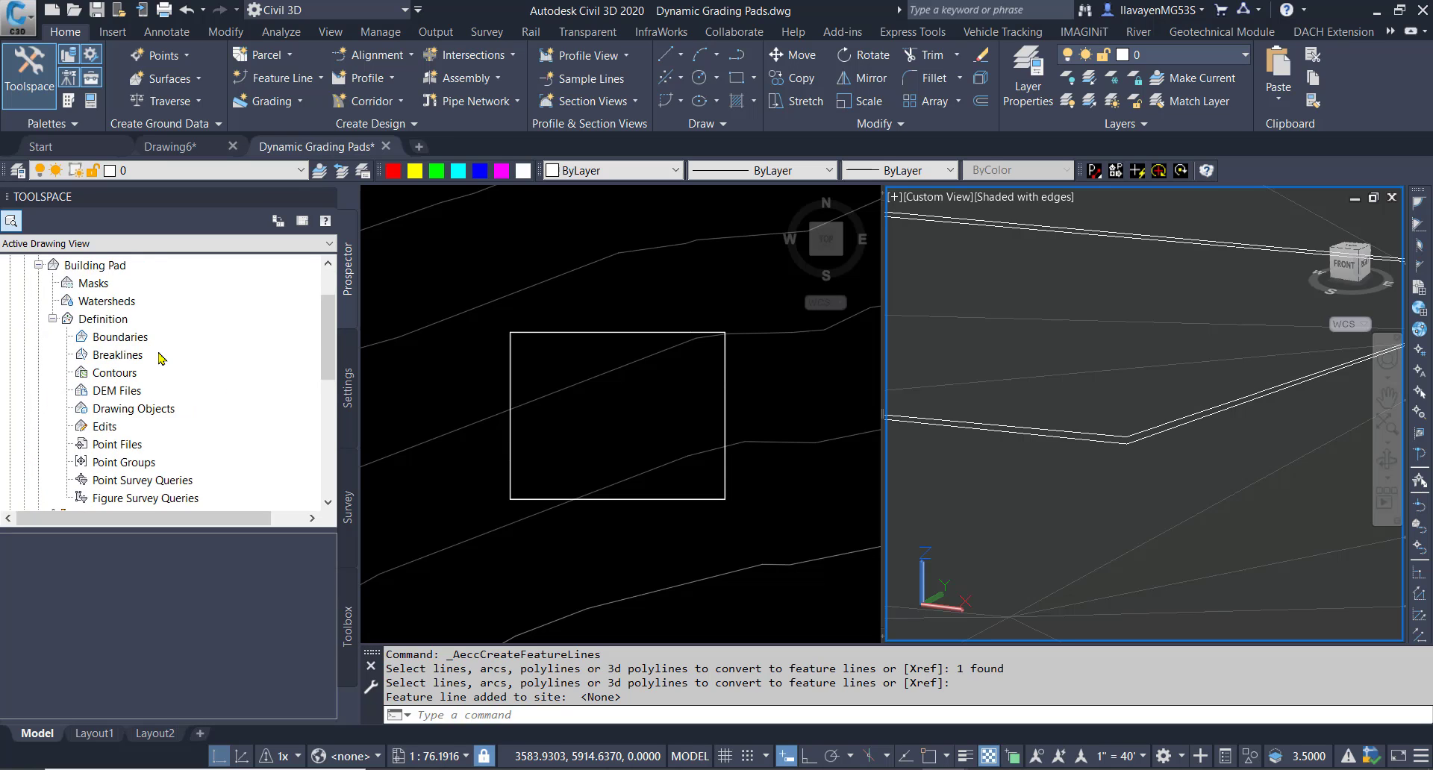
click(159, 357)
right_click(159, 357)
click(210, 363)
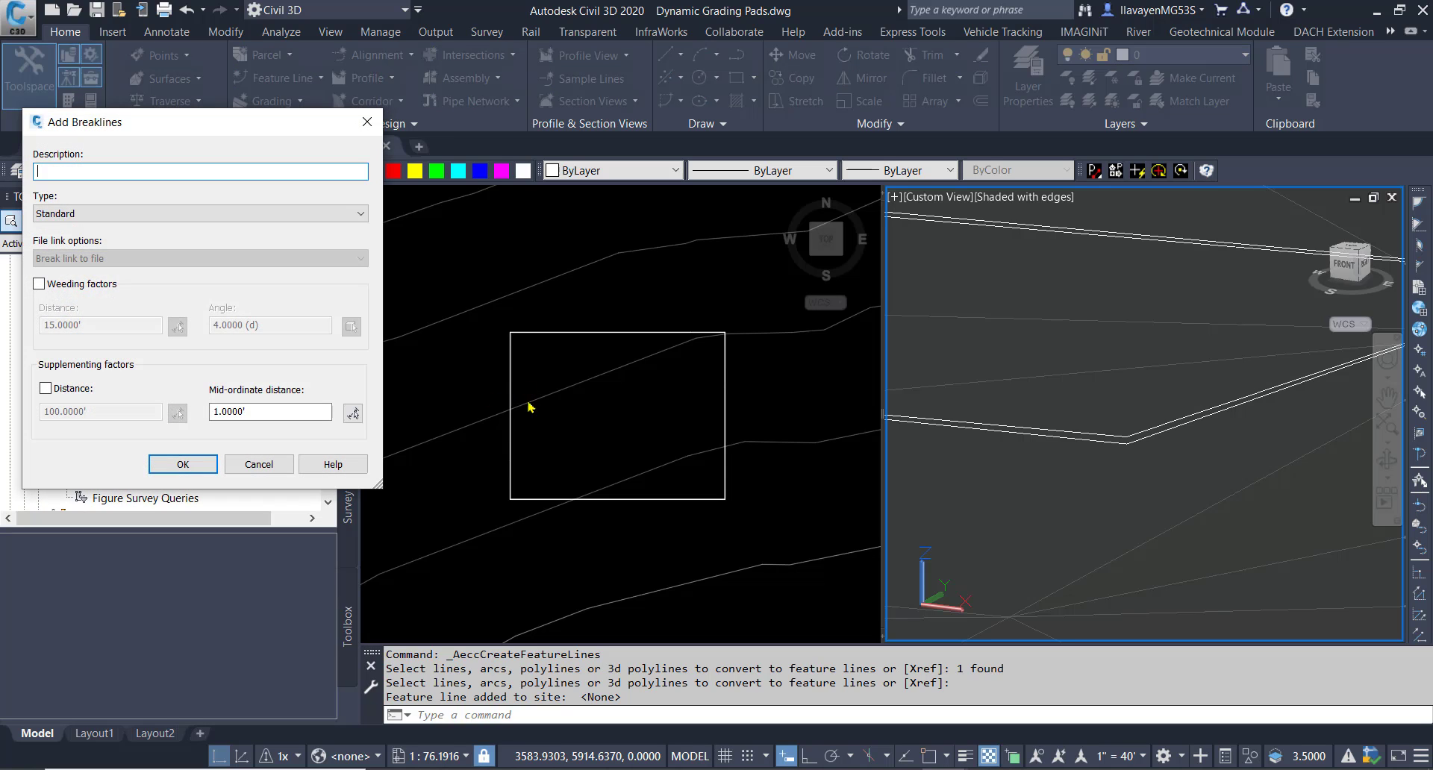
text(both)
click(196, 461)
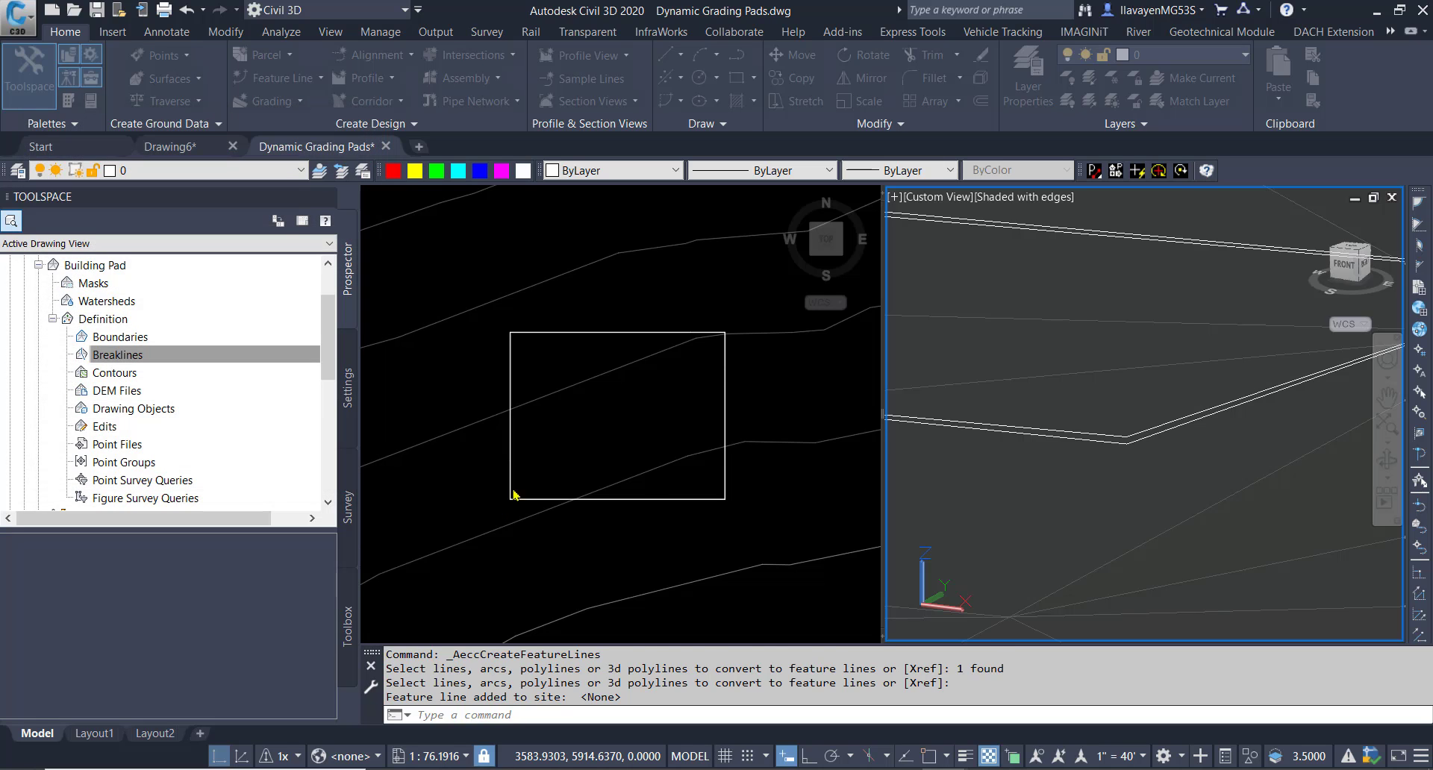
Step: Window-select both pad feature lines as the breakline objects
click(706, 519)
click(698, 493)
key(Return)
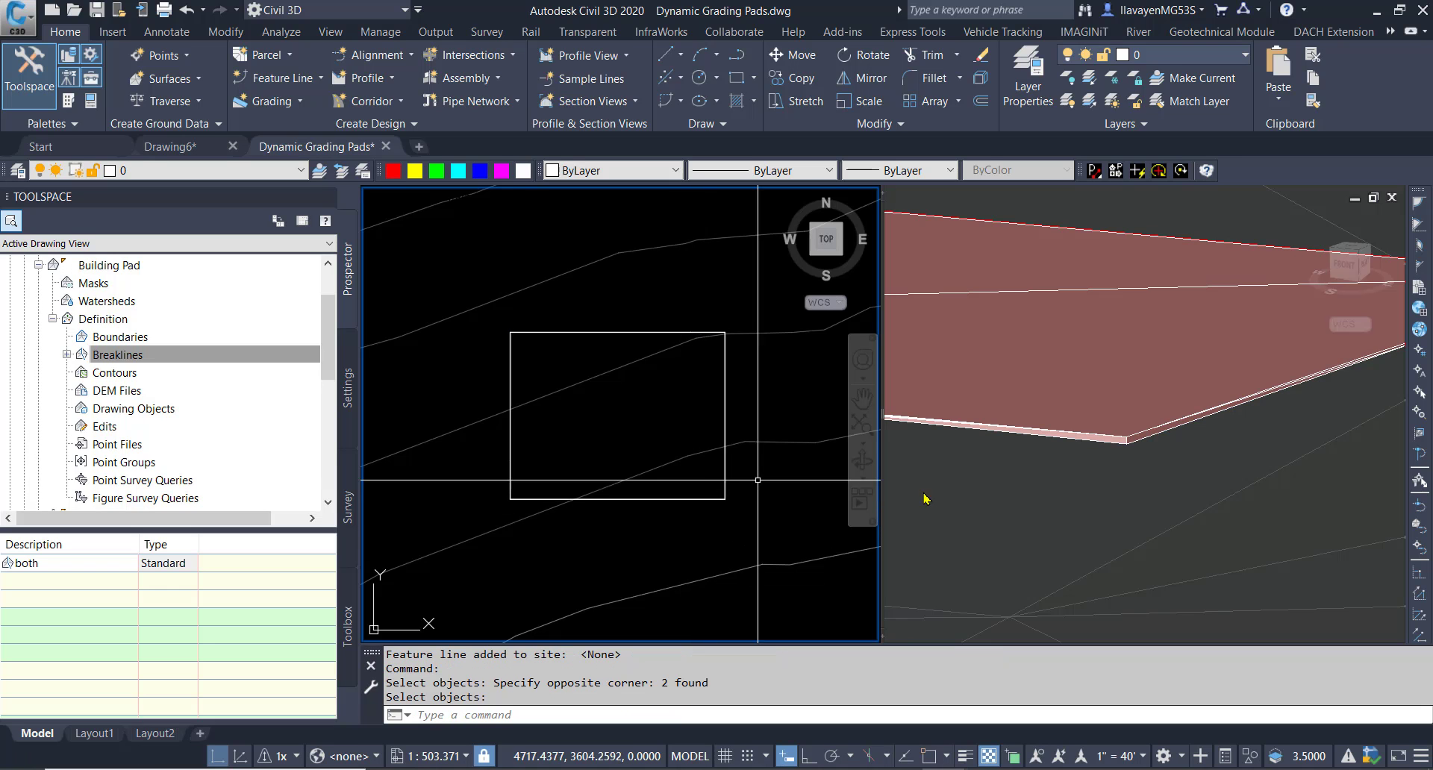
scroll(926, 499, down, 6)
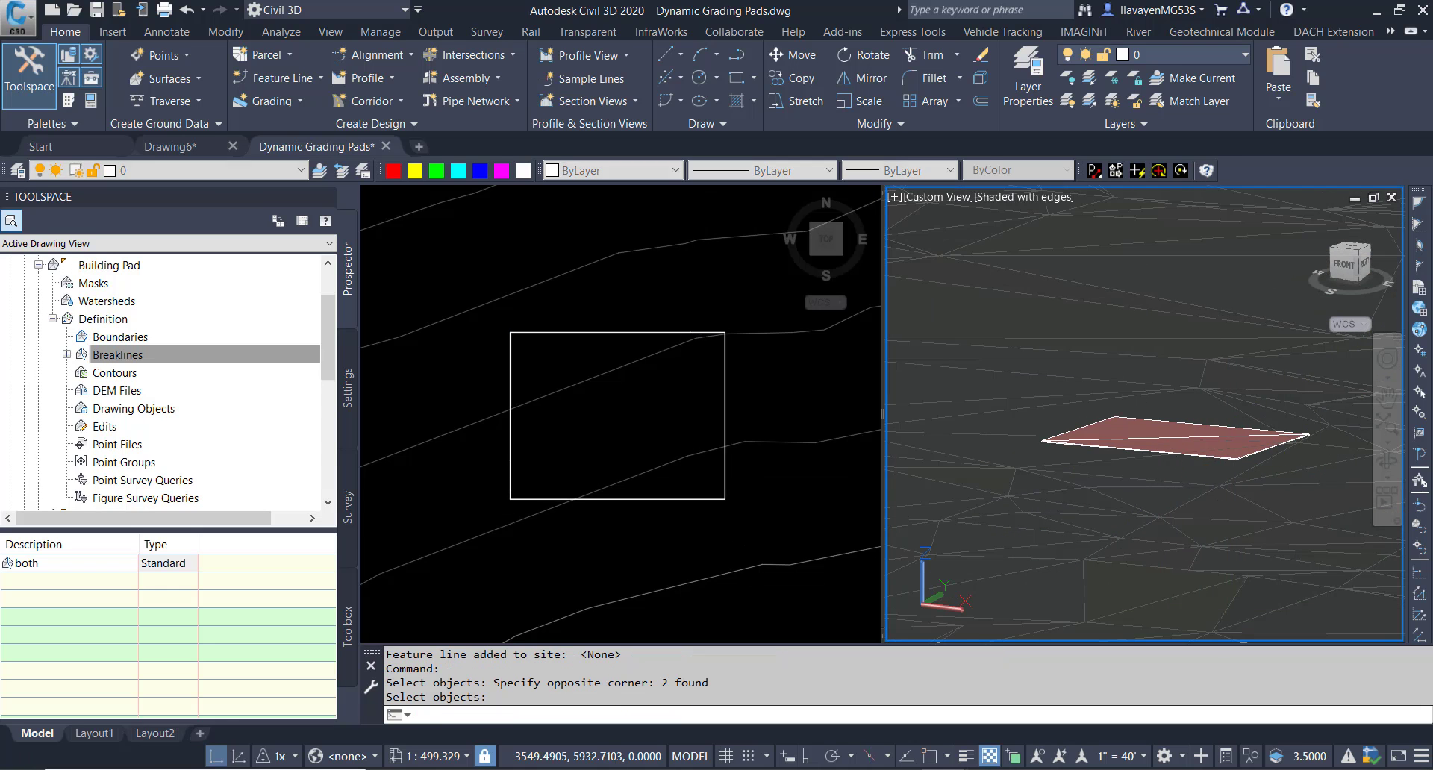
scroll(1123, 469, up, 3)
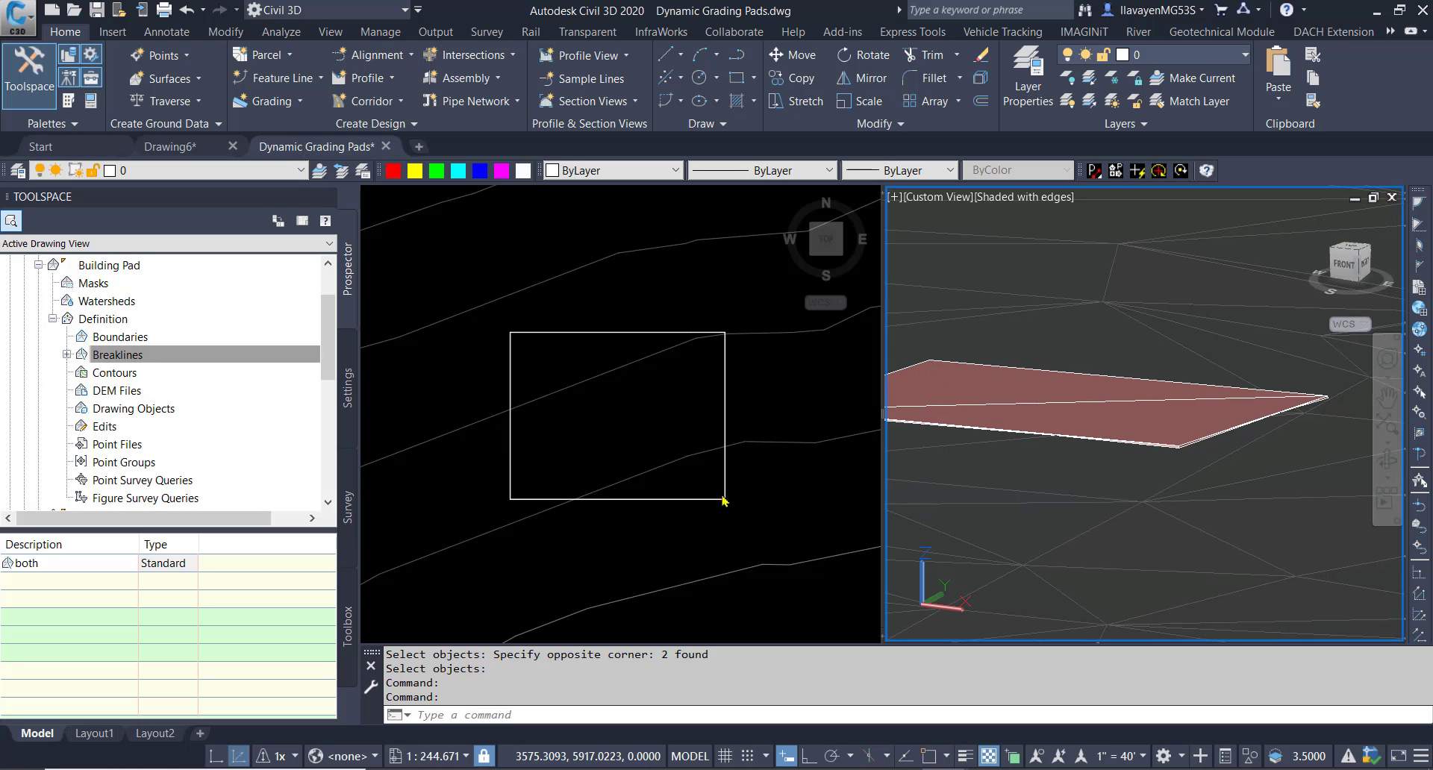
Step: Run GROUP and select the first pad feature line
scroll(674, 493, up, 4)
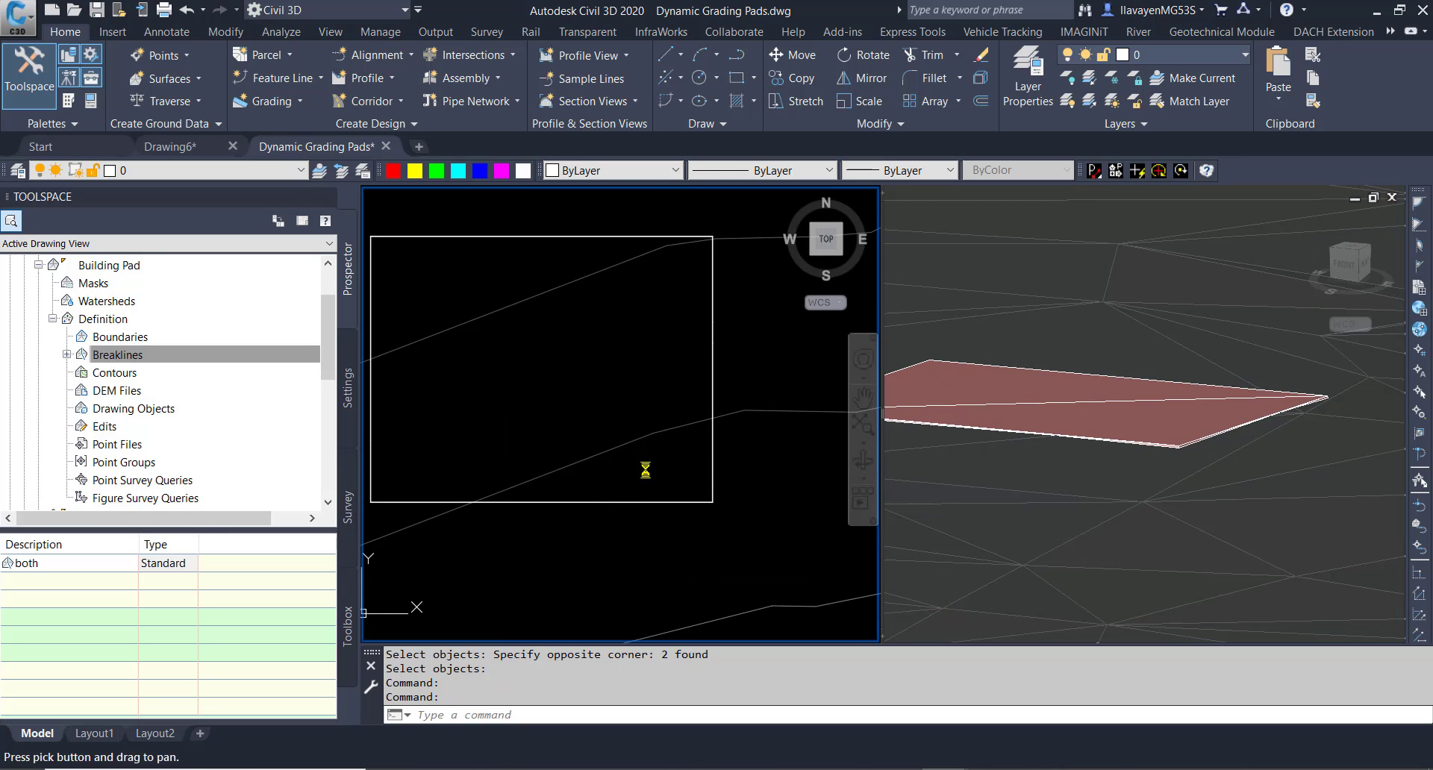
mouse_move(646, 470)
text(ropu)
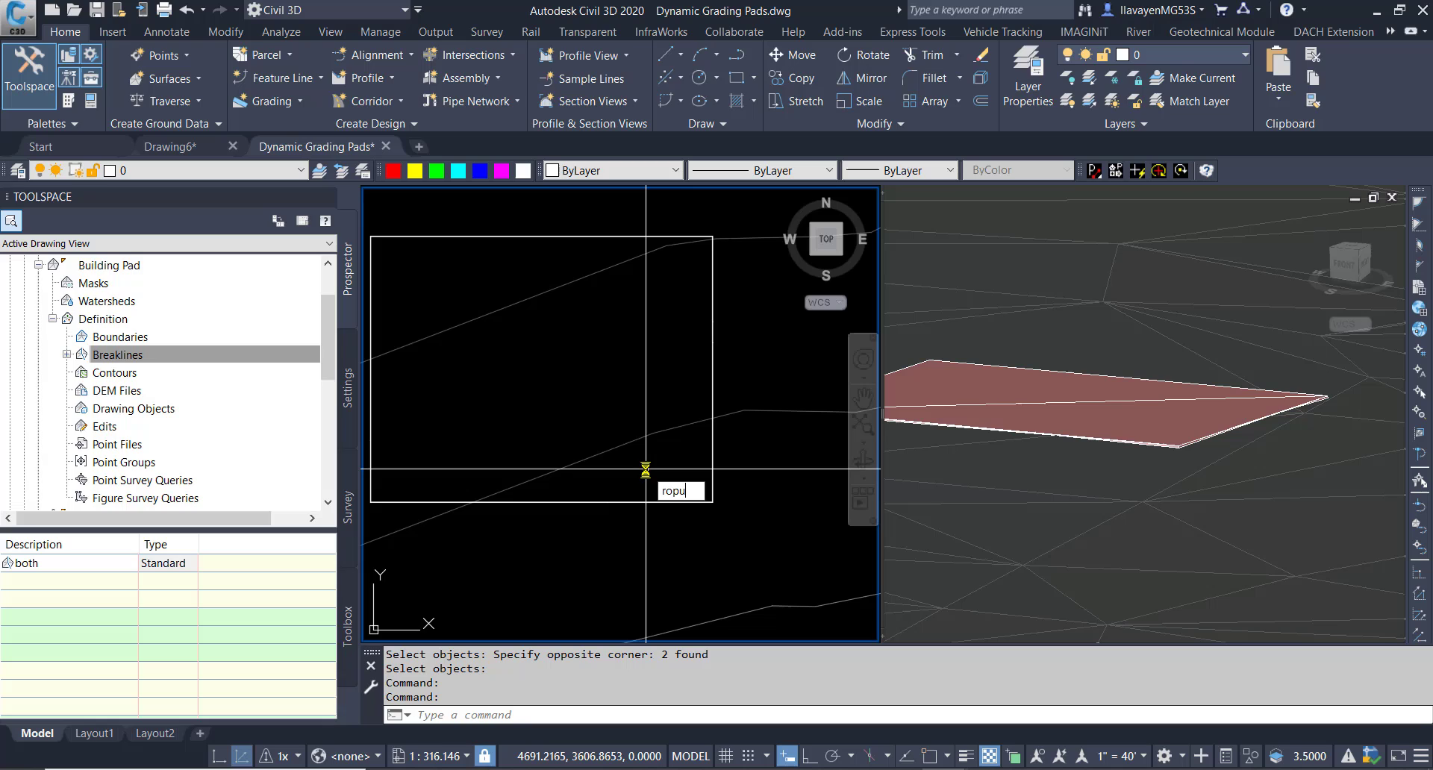
key(BackSpace)
key(BackSpace)
text(g)
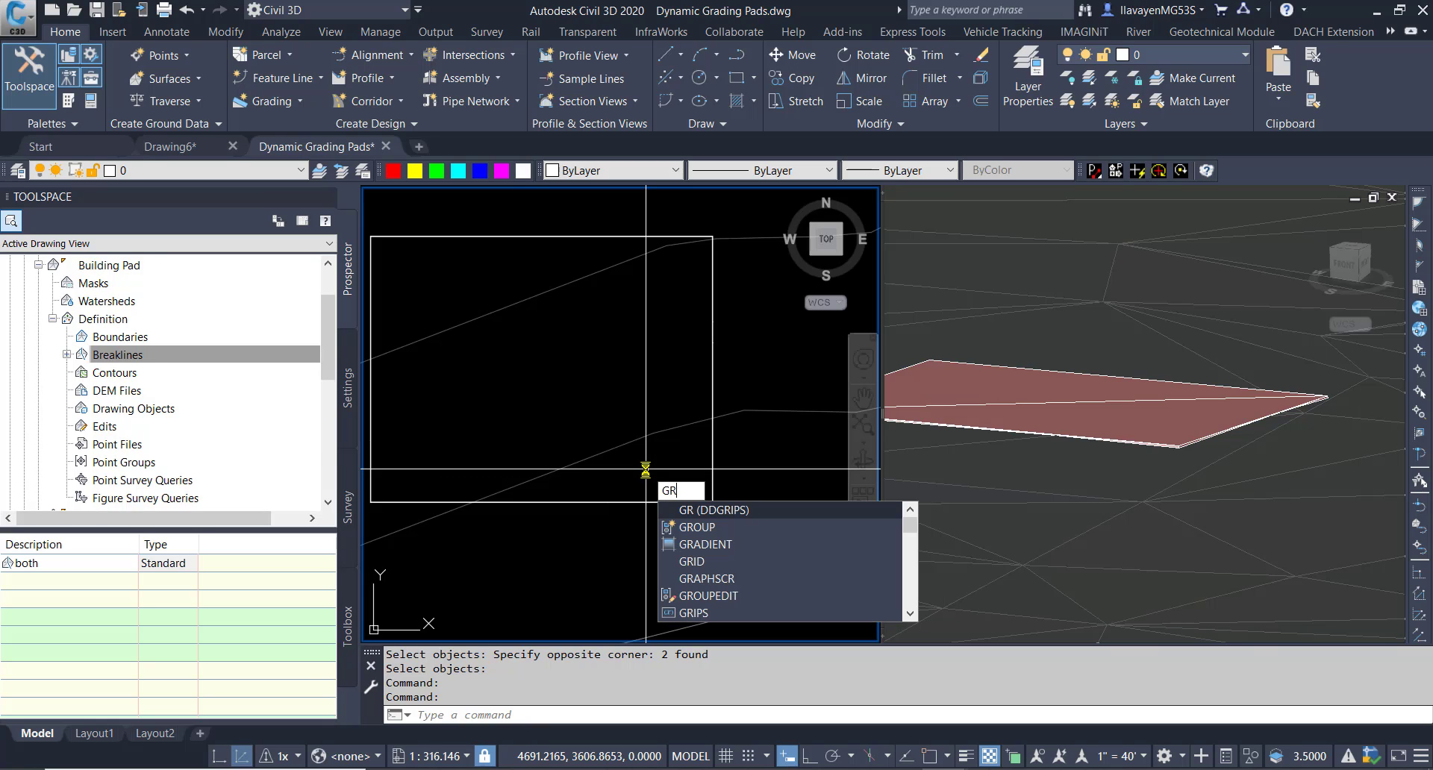
text(r)
click(709, 526)
scroll(735, 479, up, 5)
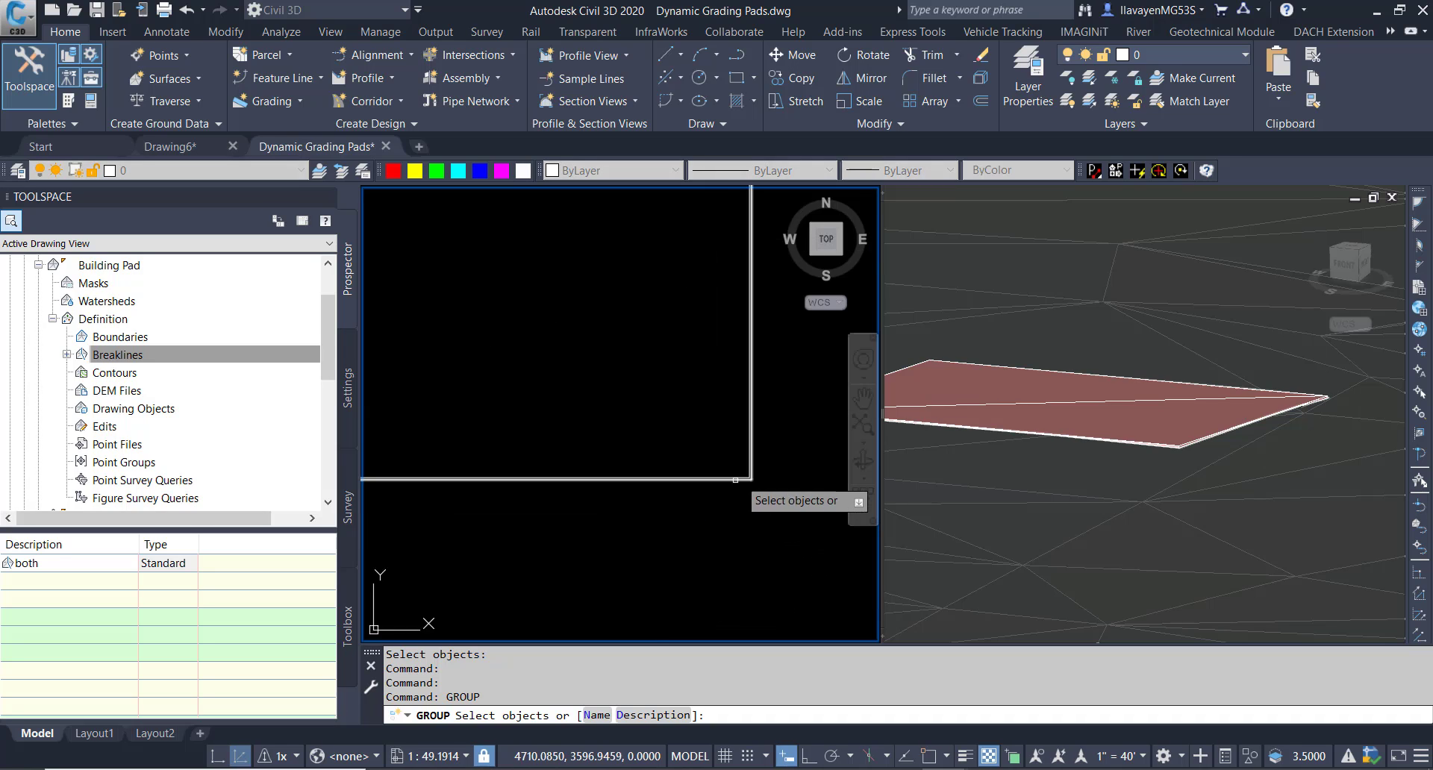
scroll(728, 485, up, 5)
click(715, 494)
click(714, 495)
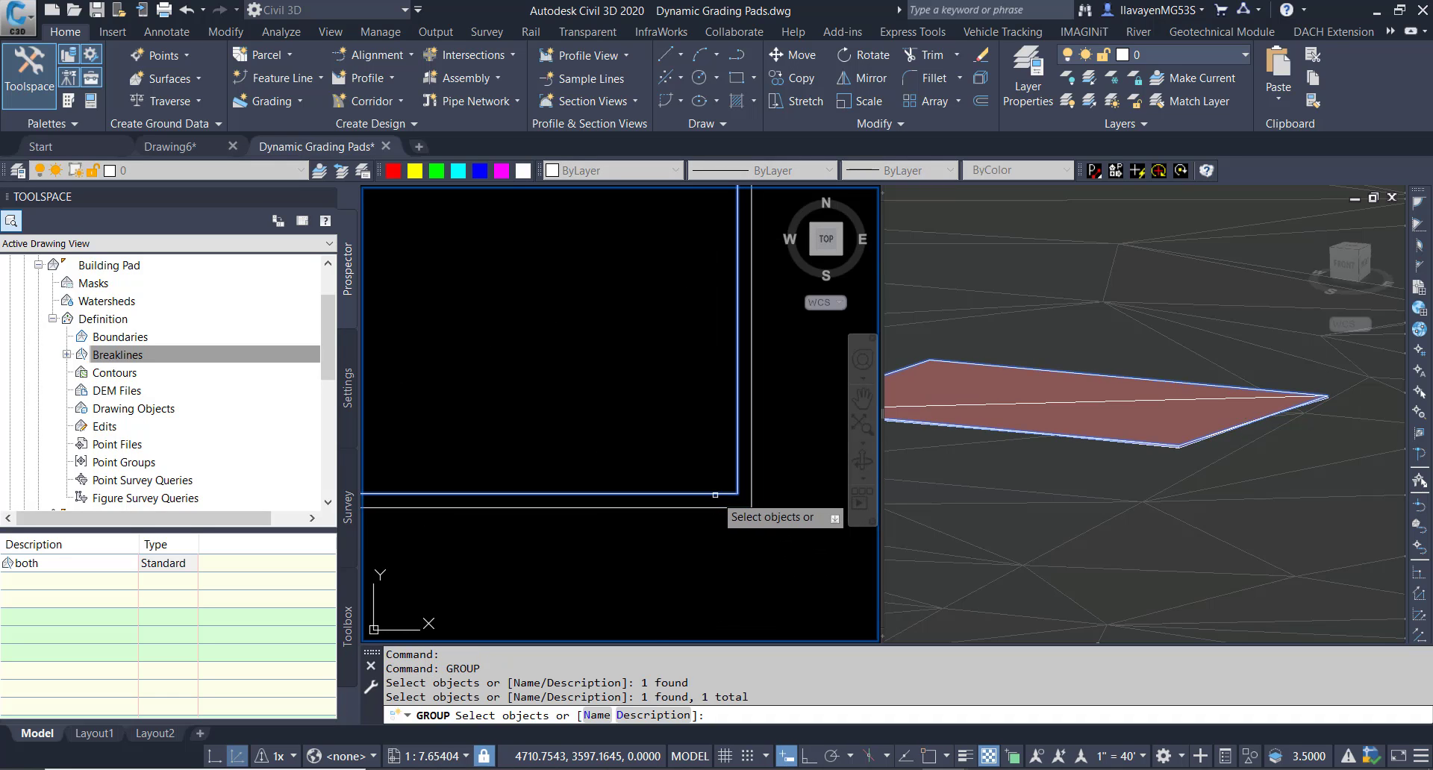
Step: Window-select the second feature line and finish the unnamed group
click(758, 522)
click(683, 499)
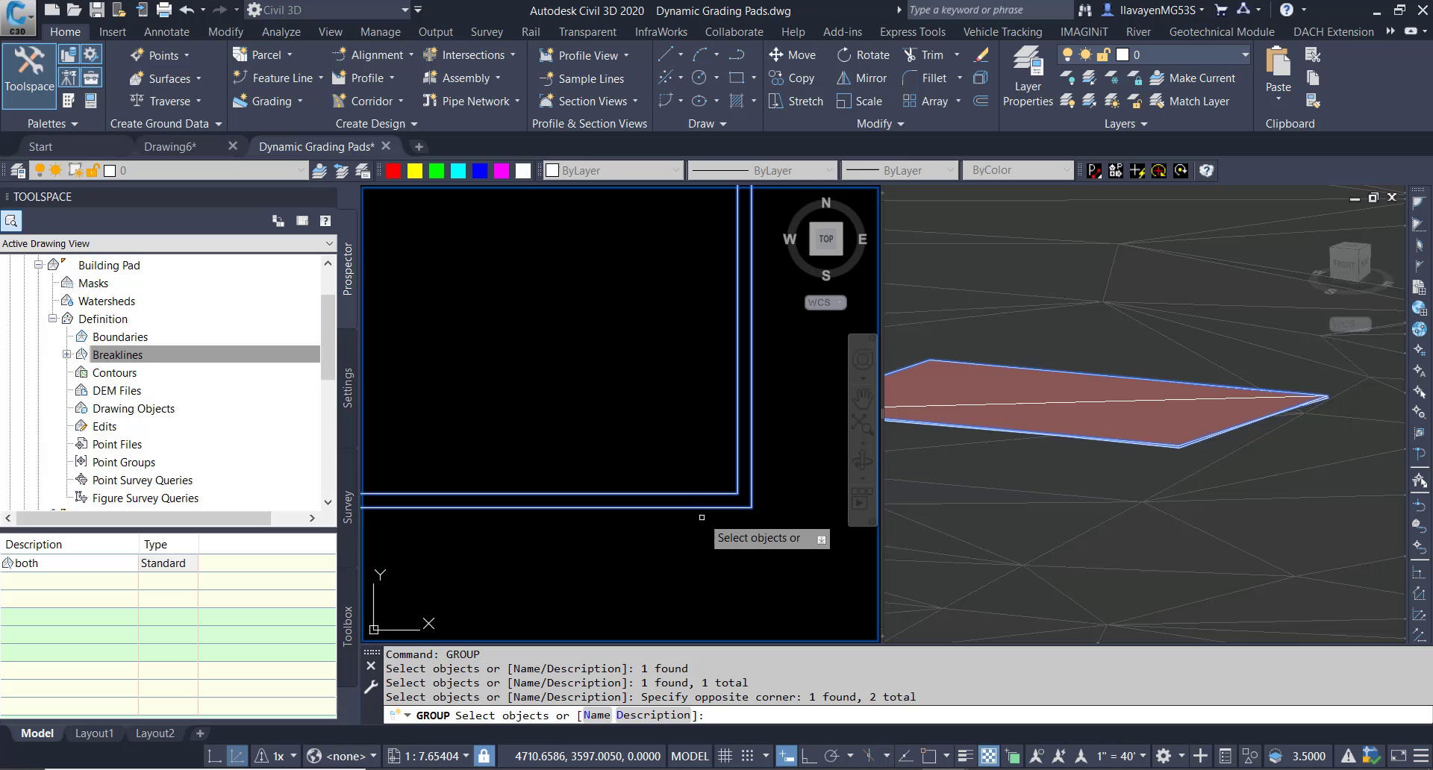
right_click(679, 445)
click(713, 456)
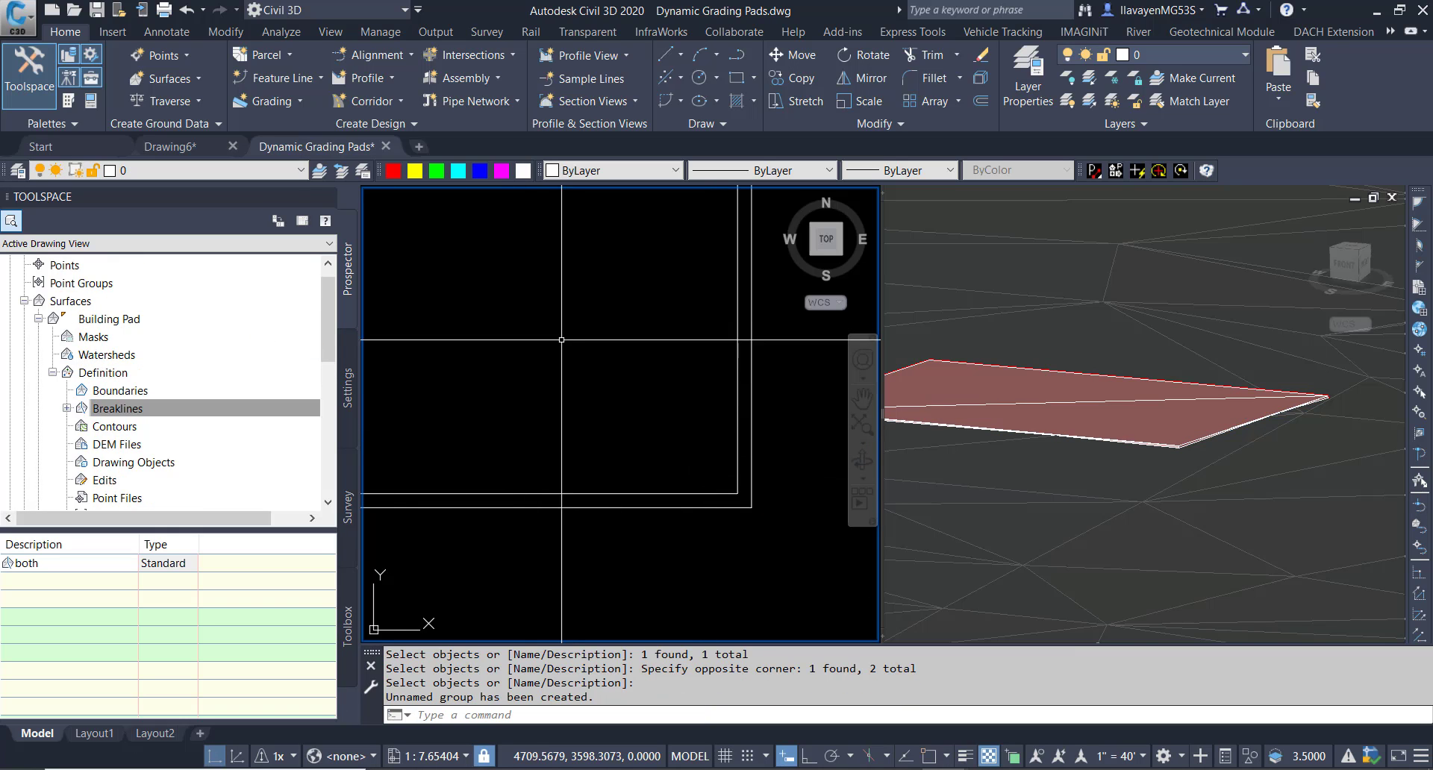
scroll(623, 414, down, 2)
scroll(623, 414, down, 15)
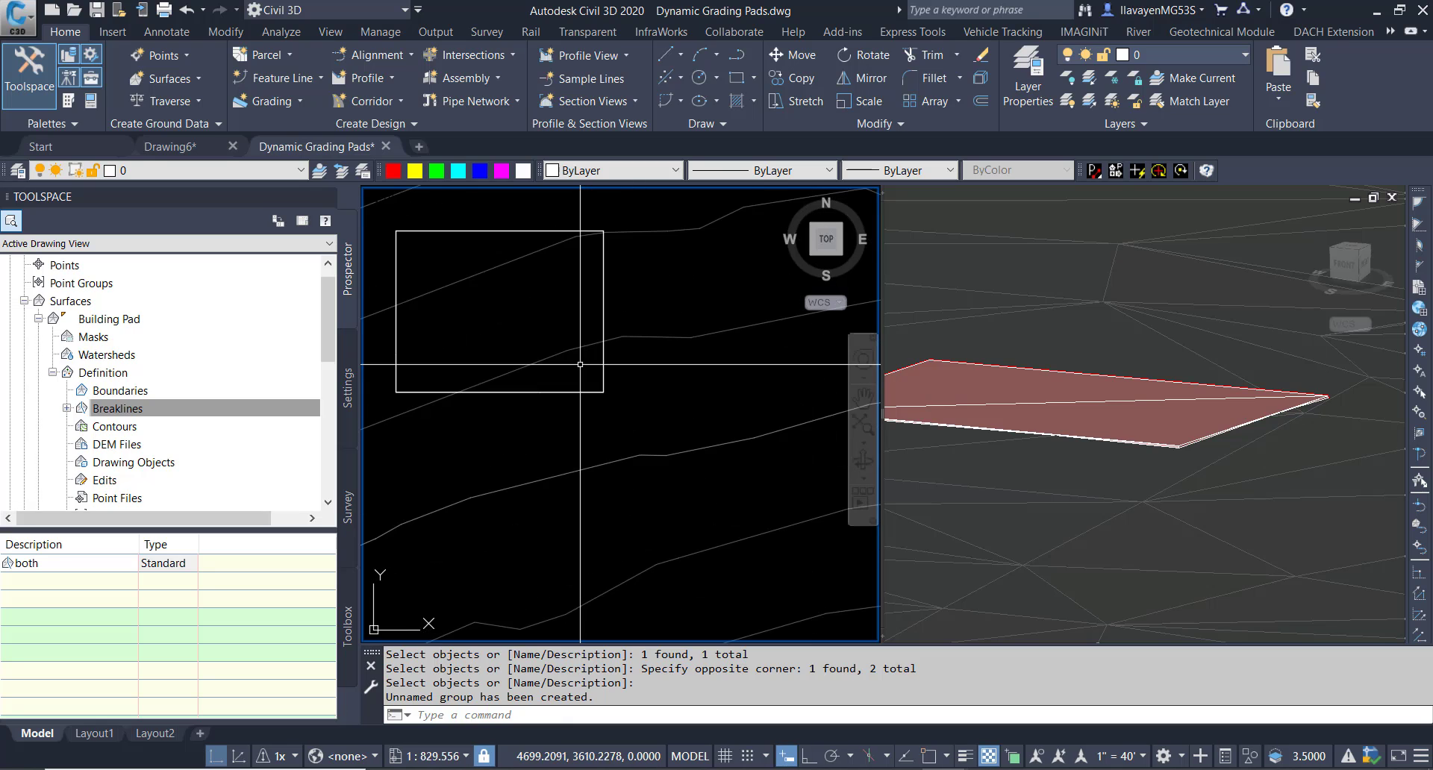
Step: Set the Building Pad surface to Rebuild - Automatic
right_click(136, 322)
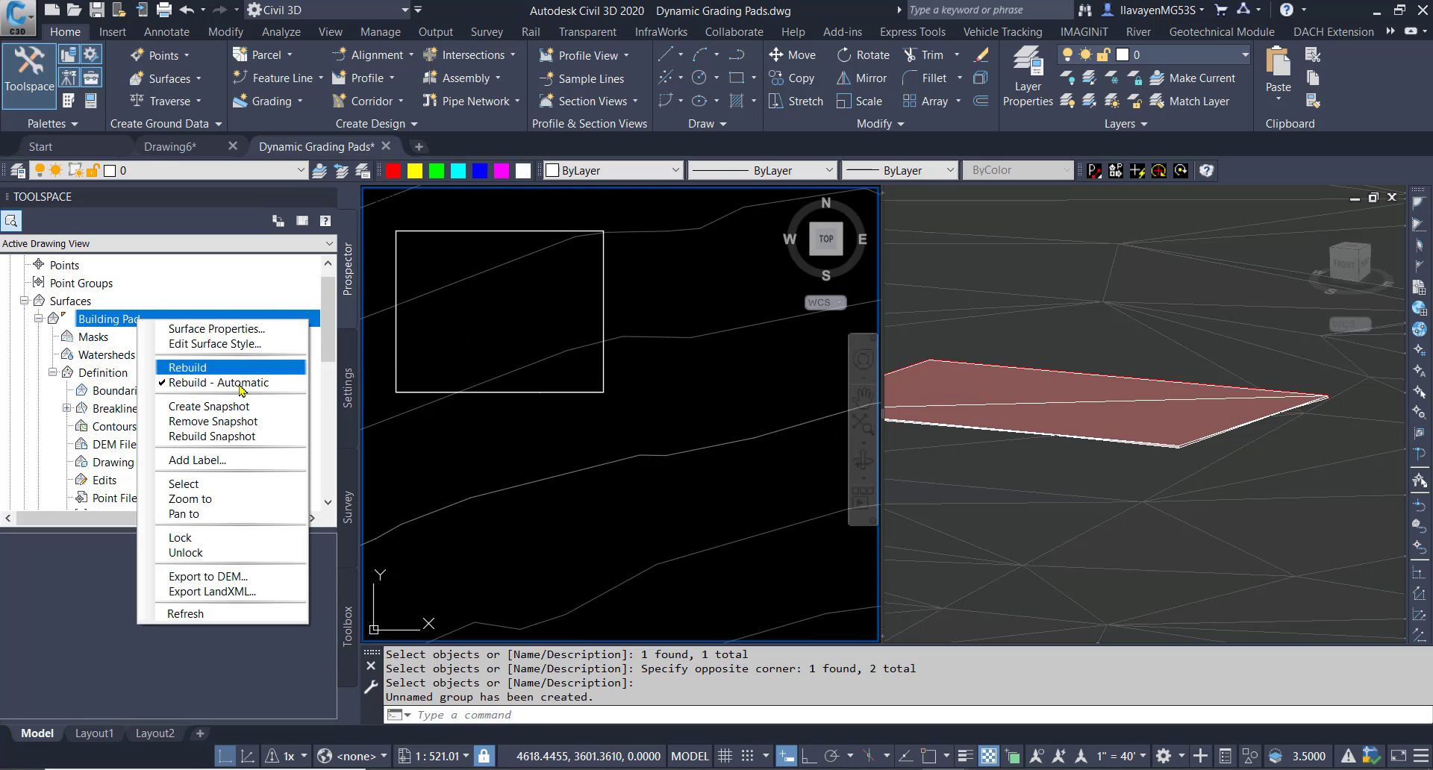
click(217, 387)
click(655, 418)
key(Escape)
key(Escape)
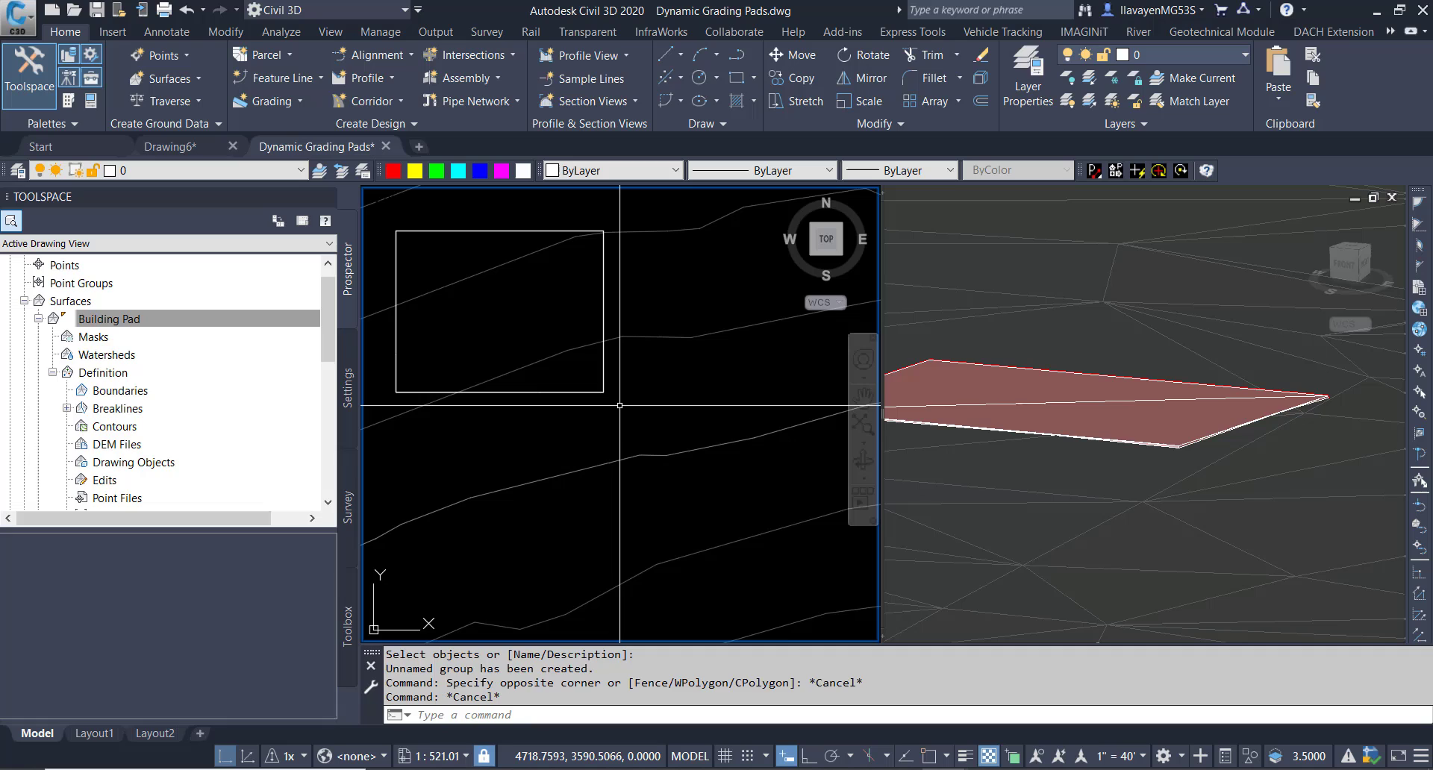
Step: Move the grouped pad feature lines down-left to a new spot on the terrain
text(M)
key(Return)
scroll(599, 394, up, 6)
scroll(599, 394, up, 10)
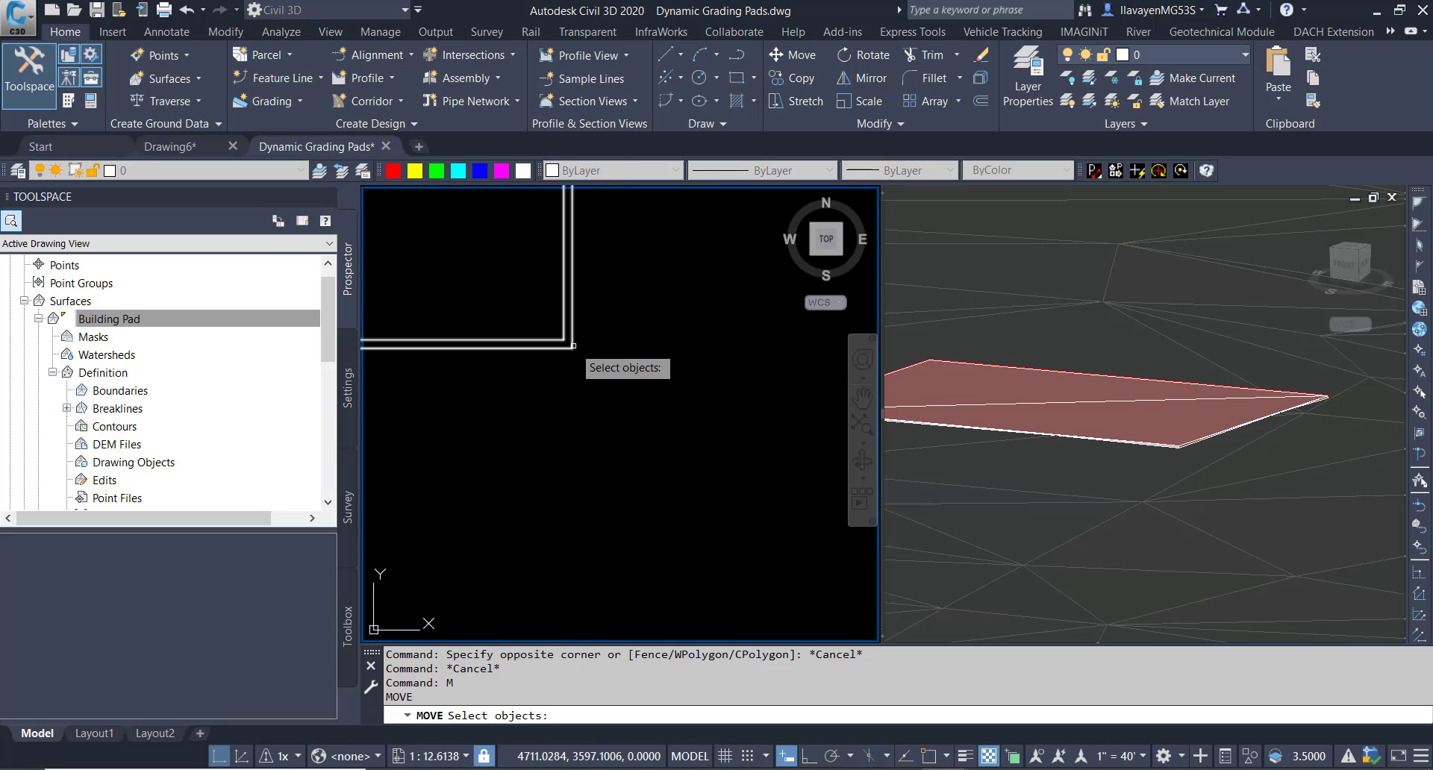
click(568, 335)
scroll(586, 333, down, 3)
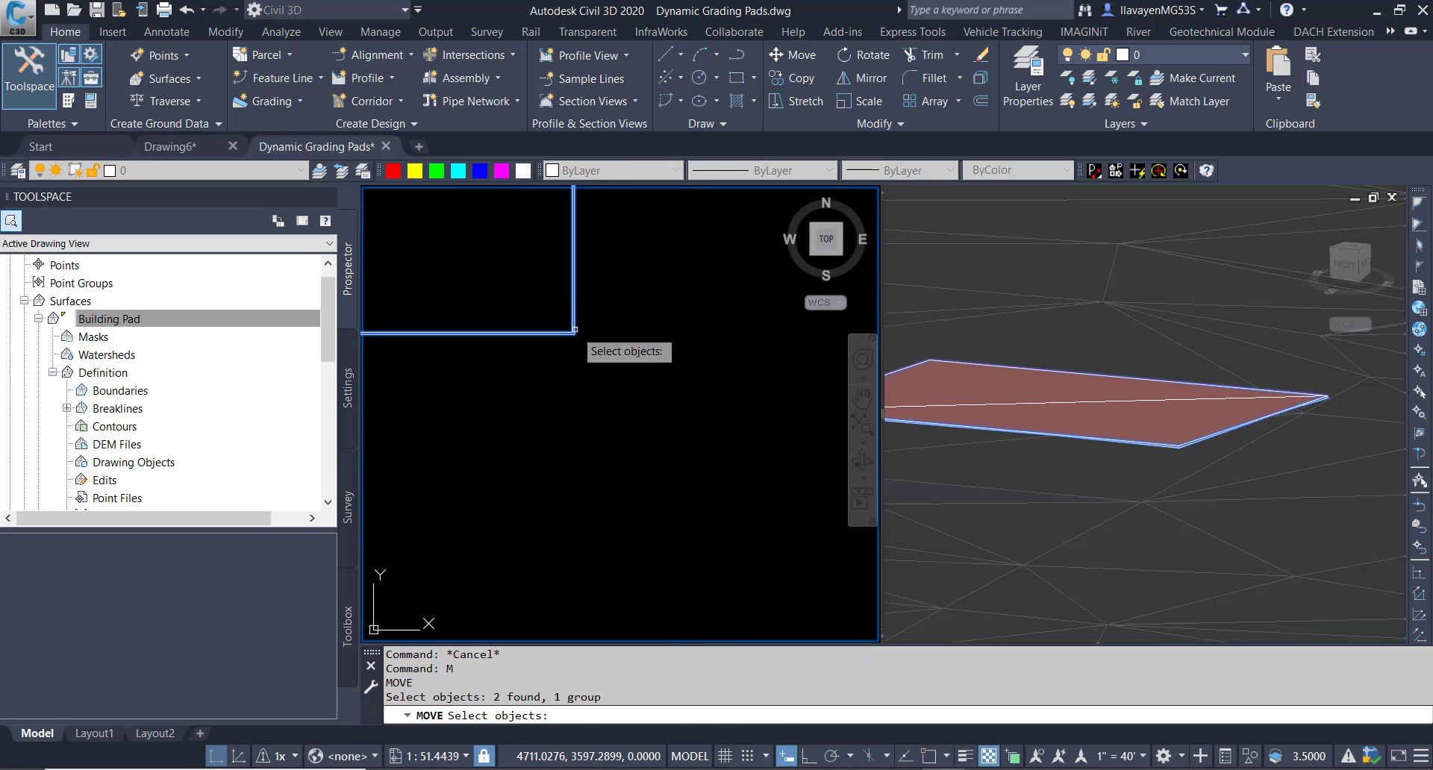
key(Return)
scroll(679, 312, down, 15)
click(676, 252)
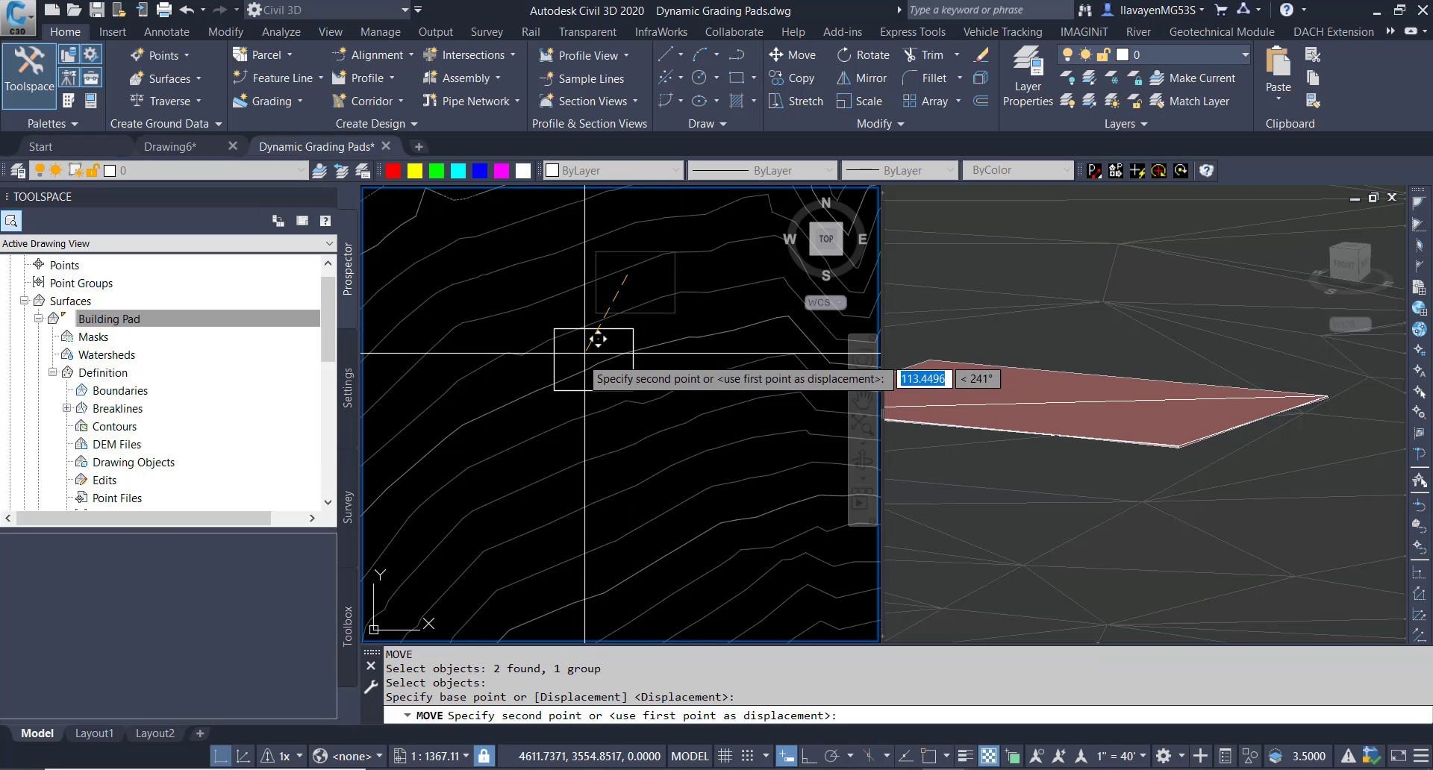
click(609, 369)
click(1003, 422)
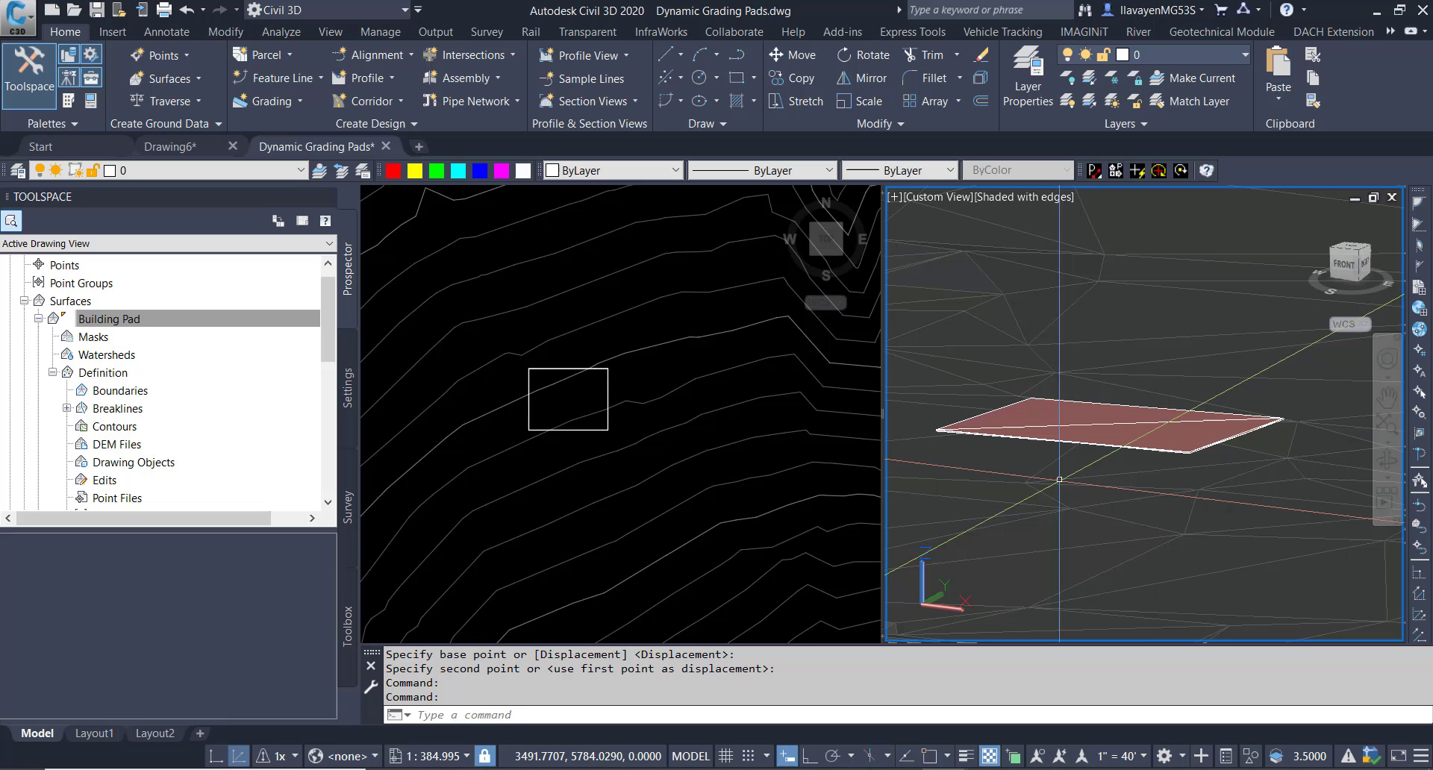
click(604, 399)
scroll(603, 399, up, 2)
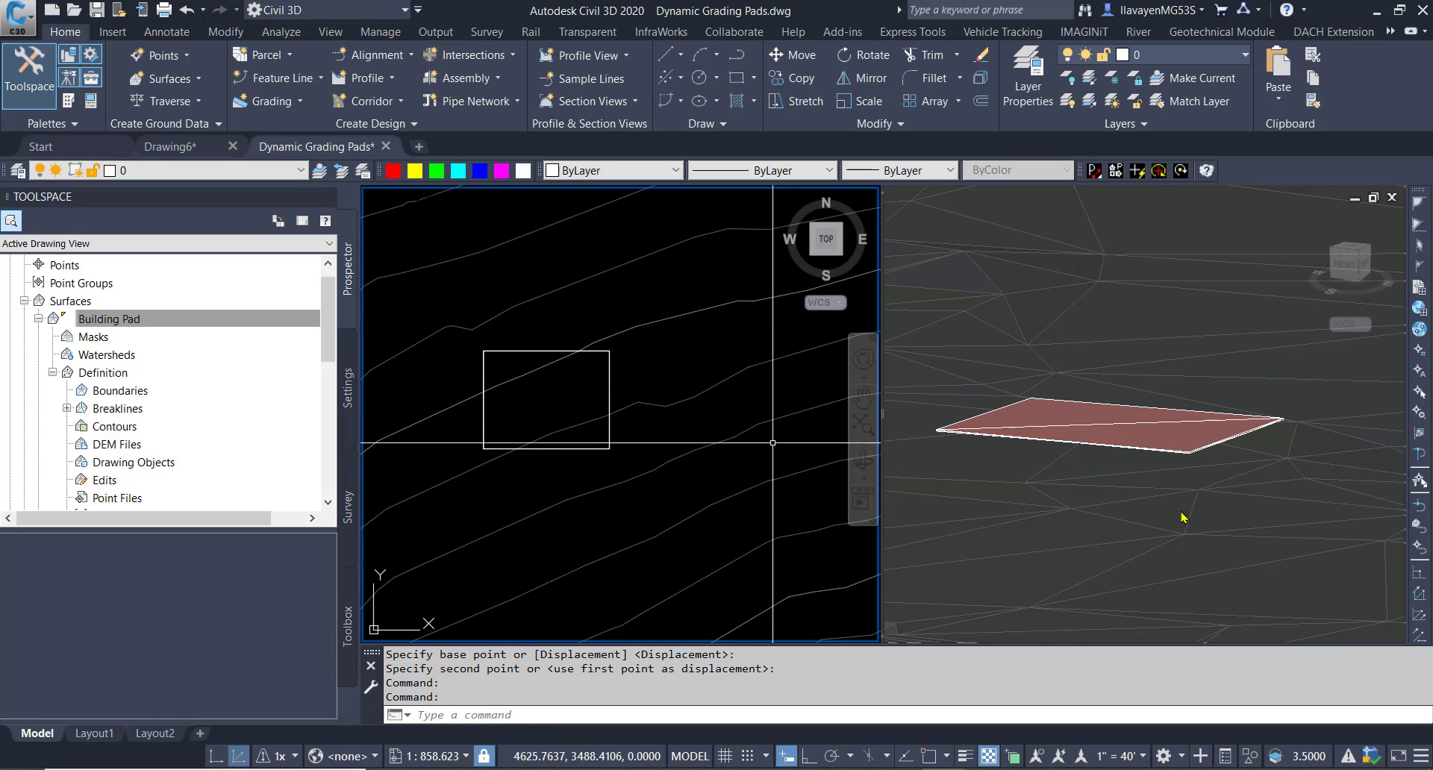
click(1213, 463)
scroll(1203, 452, up, 5)
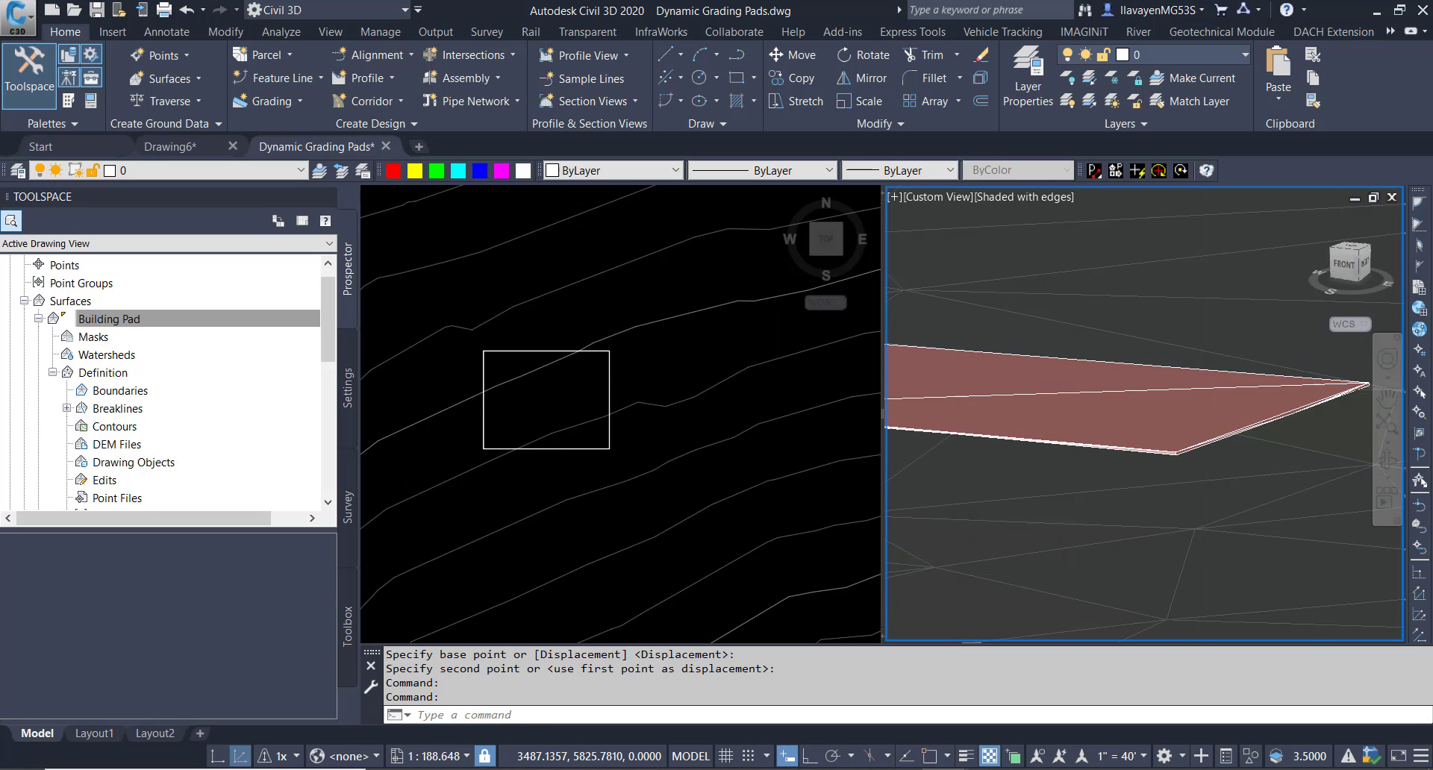
scroll(1201, 450, down, 5)
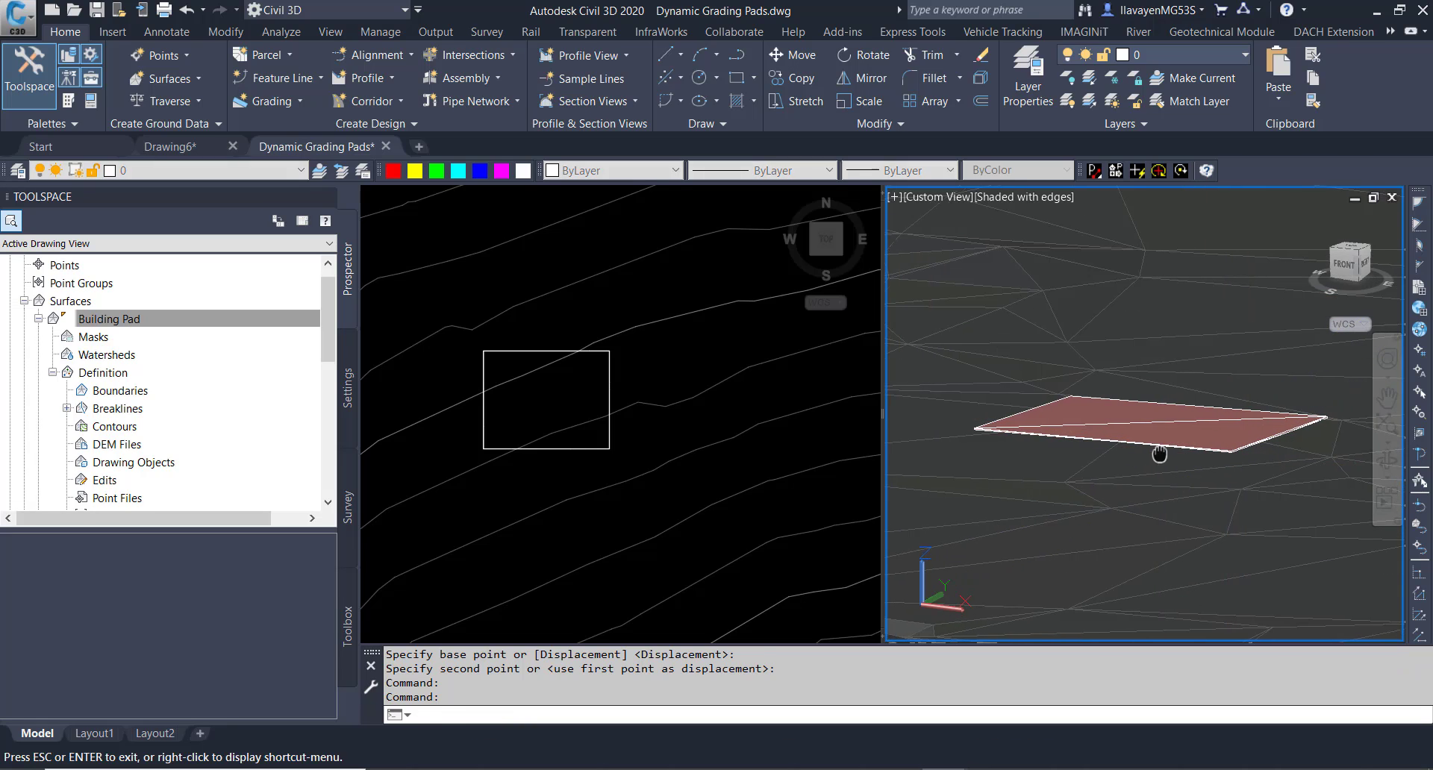